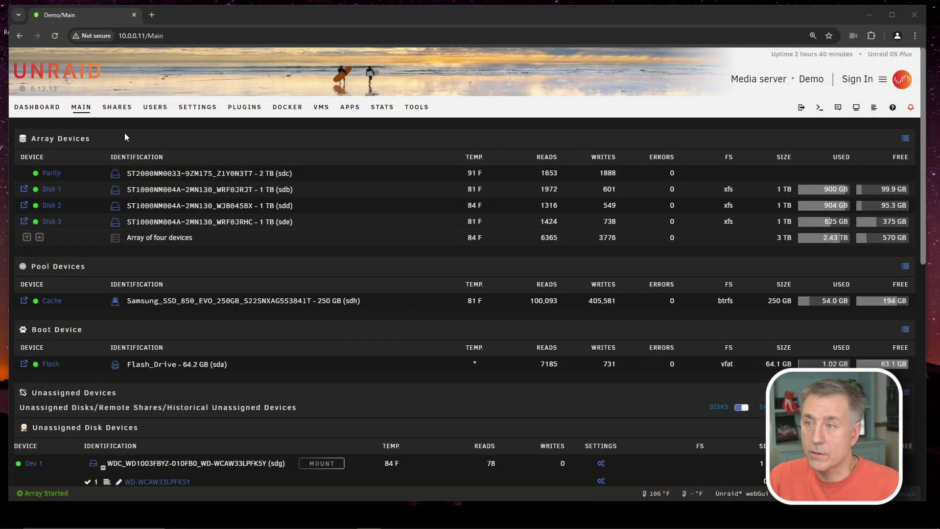
# Step: Set Enable Docker to No in Settings > Docker and apply to stop the service
pyautogui.click(198, 107)
pyautogui.click(230, 189)
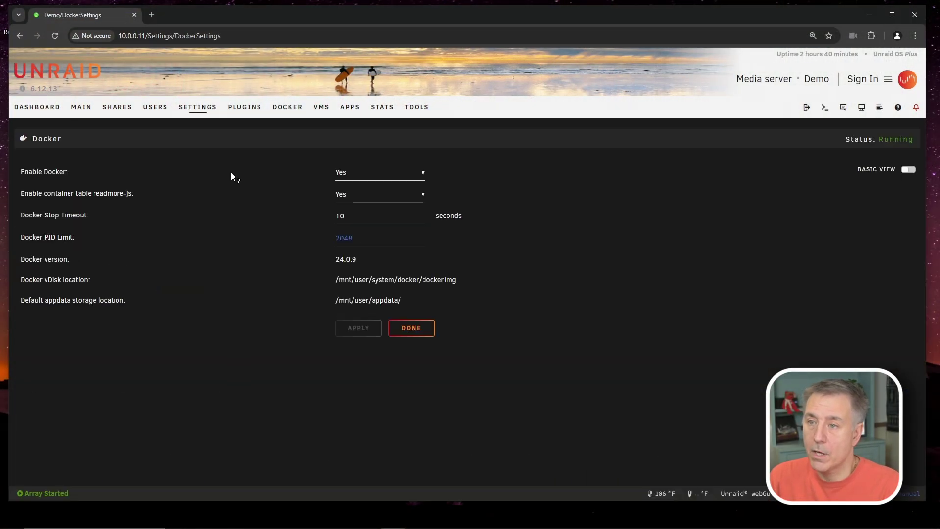
pyautogui.click(374, 172)
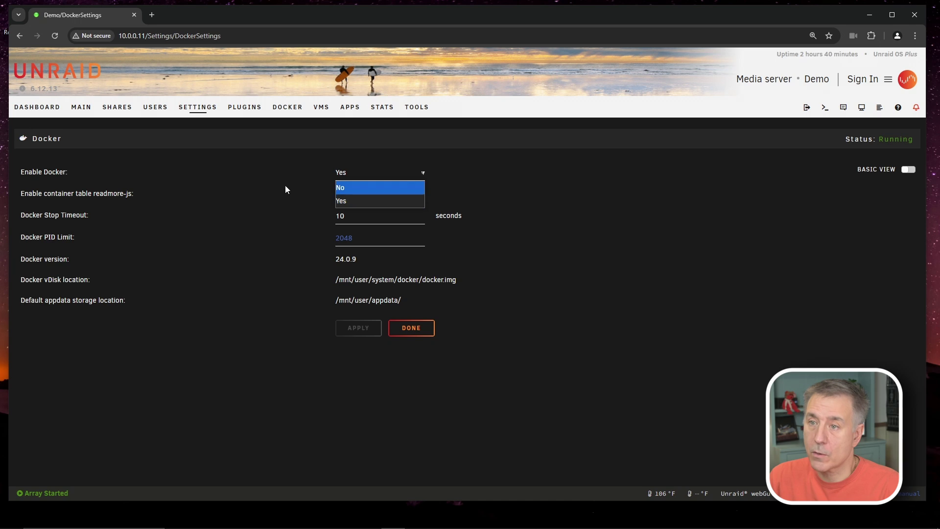
pyautogui.click(363, 186)
pyautogui.click(364, 325)
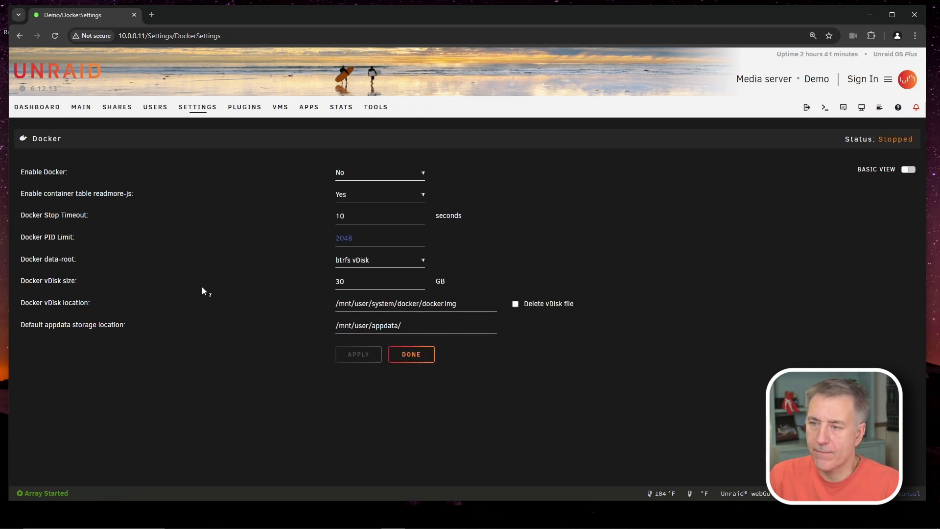
# Step: Change the Docker vDisk size from 30 to 35 GB and apply it
pyautogui.click(359, 282)
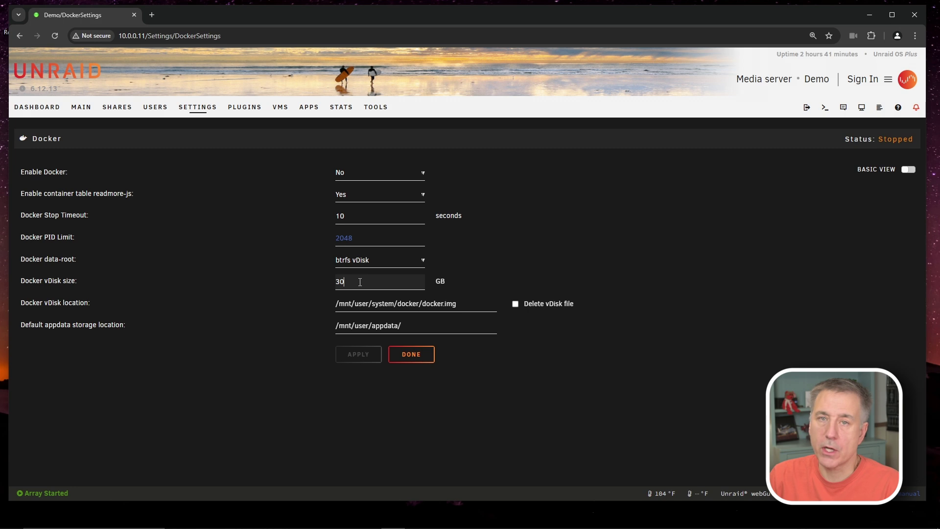
pyautogui.moveTo(344, 288); pyautogui.dragTo(337, 287)
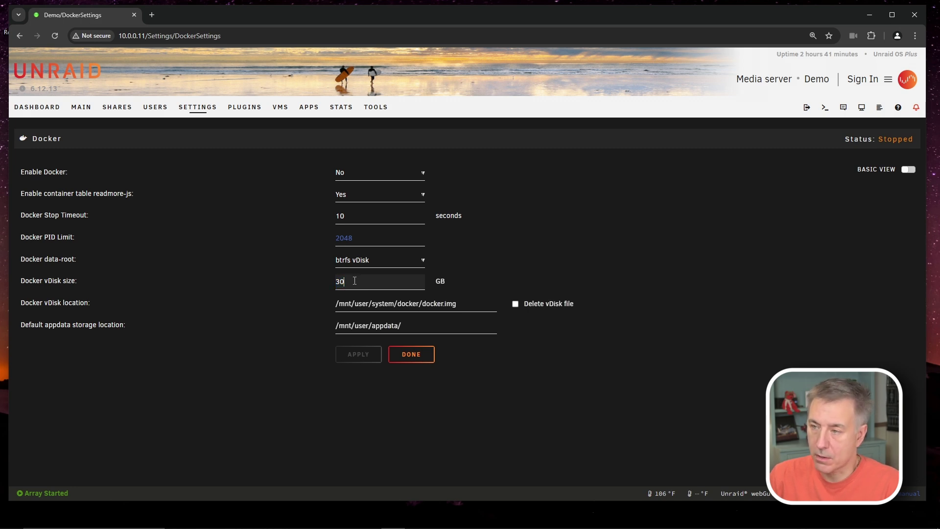
pyautogui.press('BackSpace')
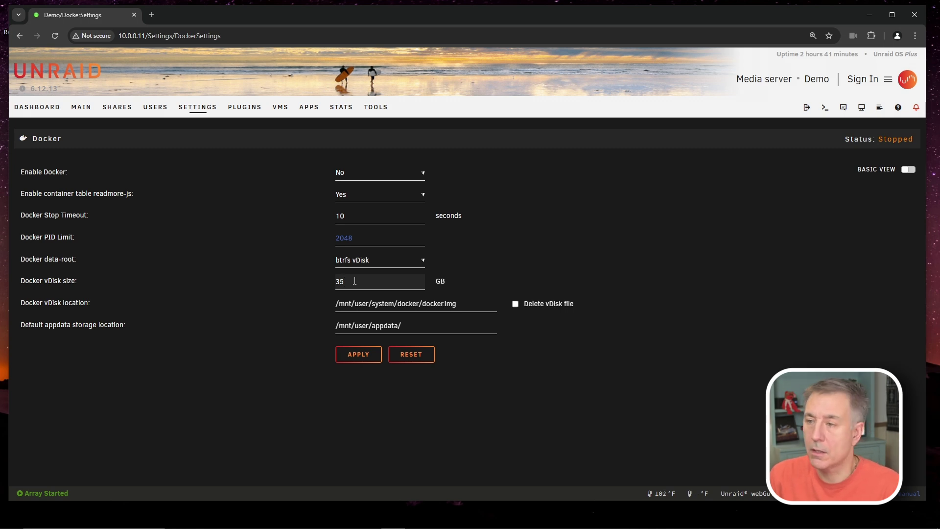
pyautogui.click(355, 280)
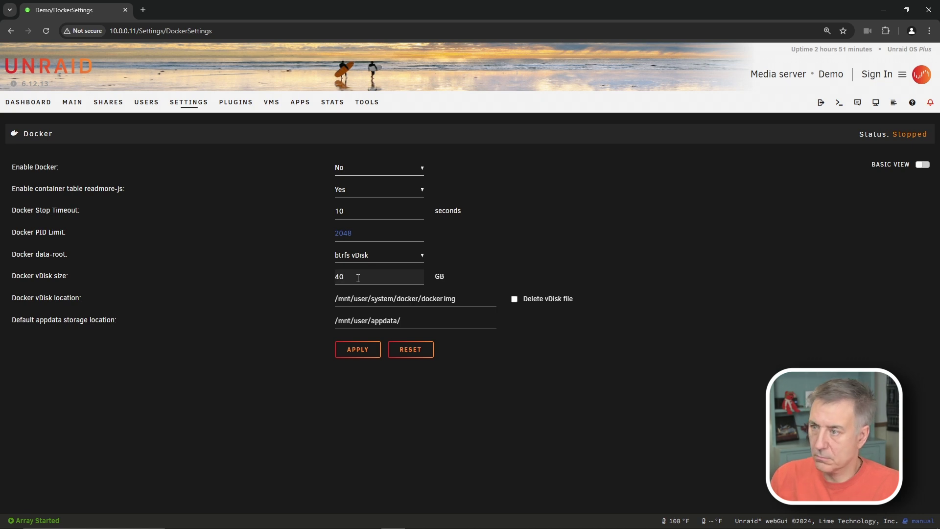
pyautogui.click(361, 349)
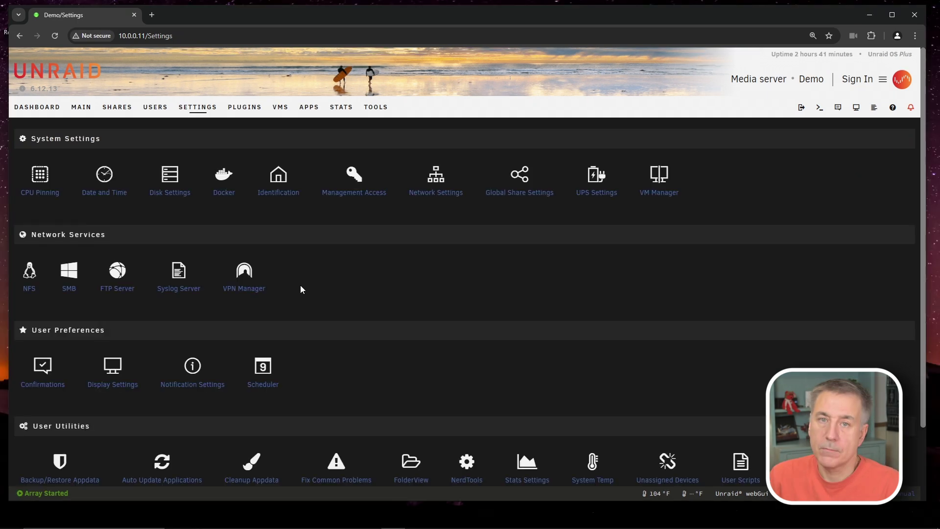
# Step: Set Enable Docker back to Yes and apply, then go to the Apps catalogue
pyautogui.click(233, 198)
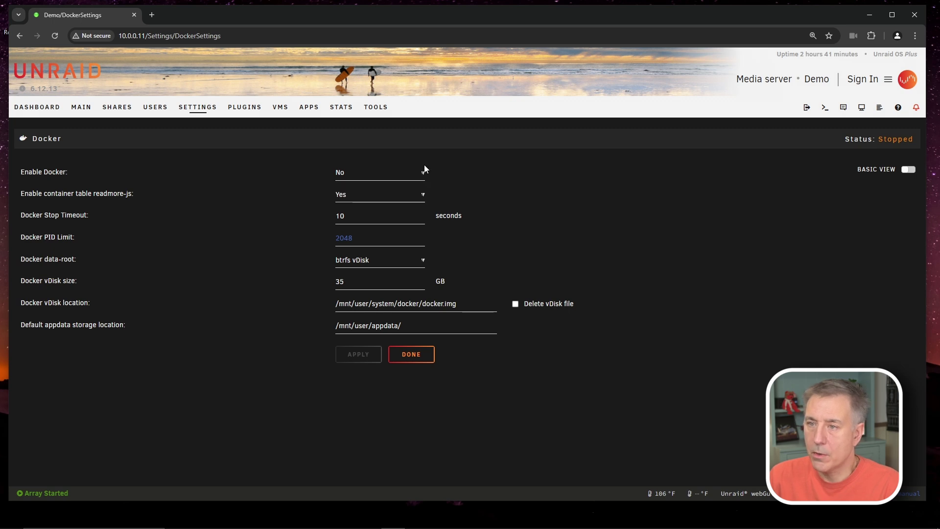
pyautogui.click(363, 172)
pyautogui.click(351, 197)
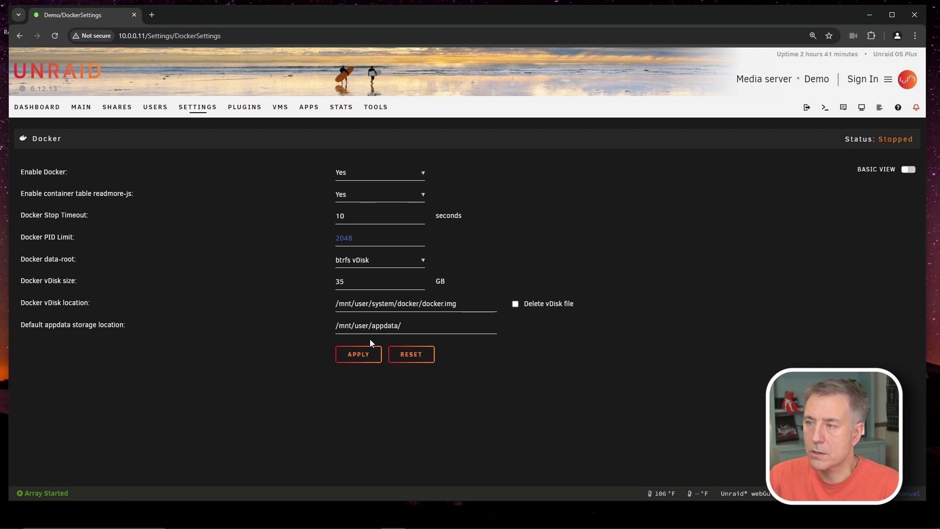
pyautogui.click(359, 354)
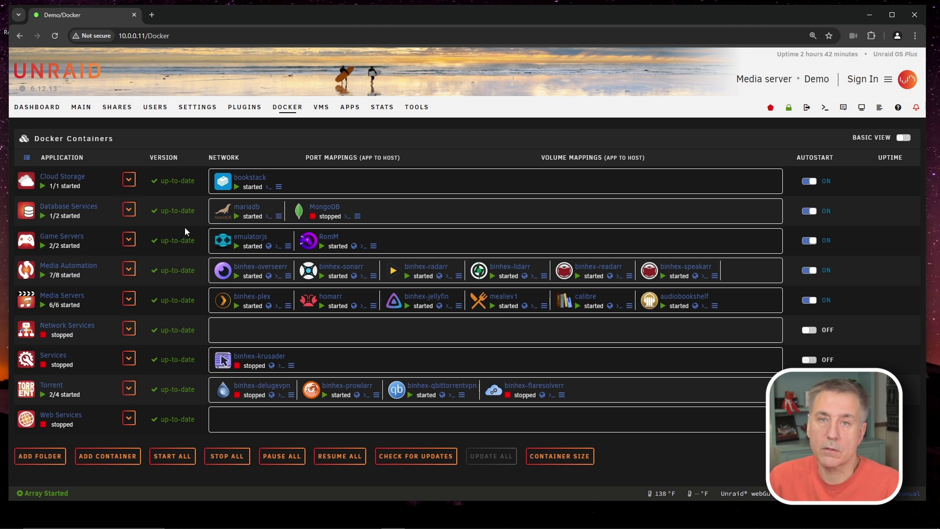
pyautogui.click(354, 110)
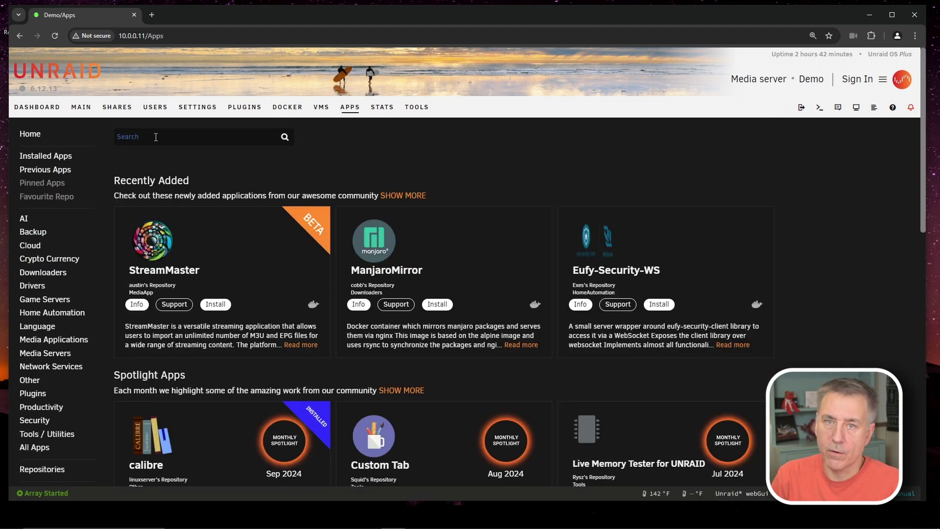
# Step: Search Apps for 'invoke ai' and install Invoke-AI with the default latest tag, accepting the size warning
pyautogui.write('invoke ai')
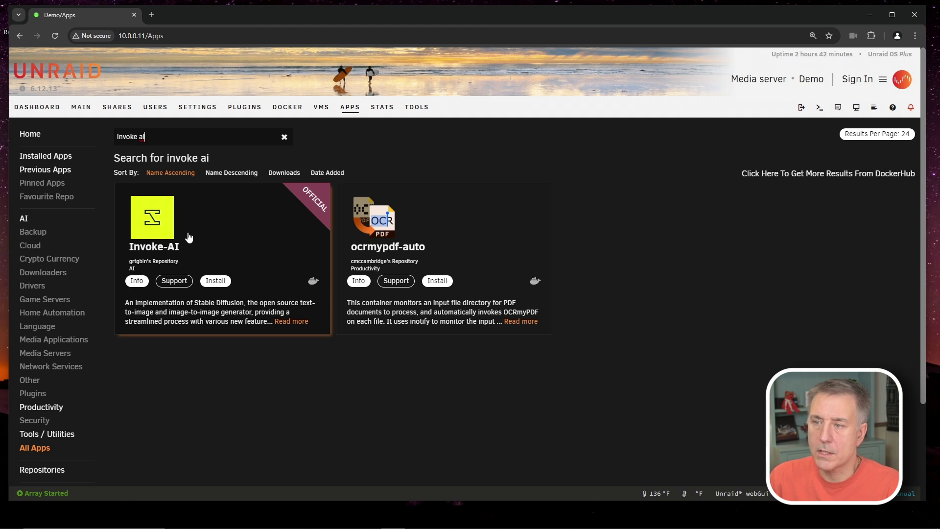
pyautogui.click(215, 281)
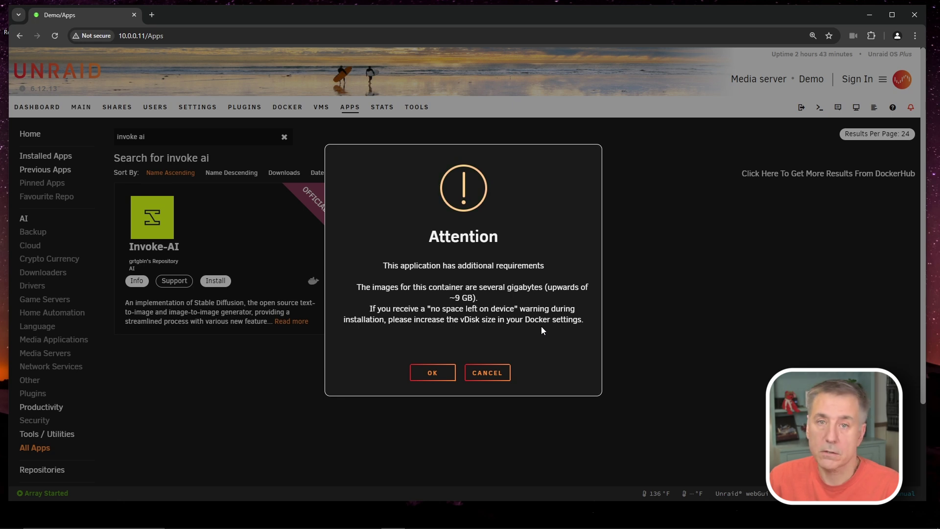
pyautogui.click(433, 372)
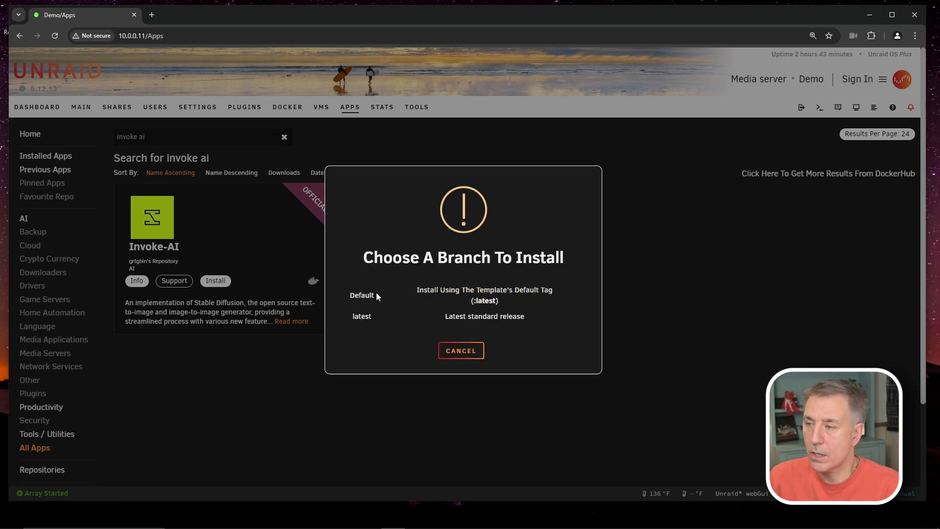
pyautogui.click(488, 300)
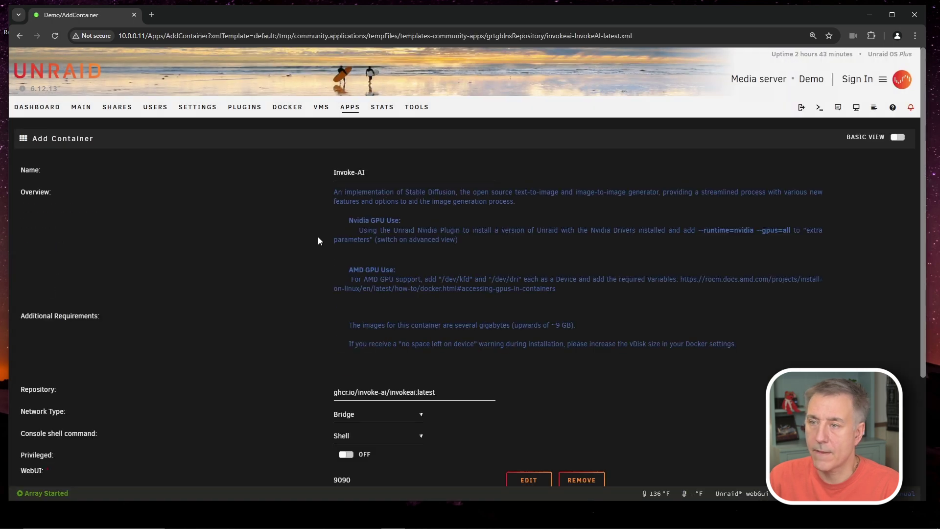
# Step: Show existing Docker port allocations and search the page to confirm WebUI port 9090 is free
pyautogui.scroll(-3, 451, 251)
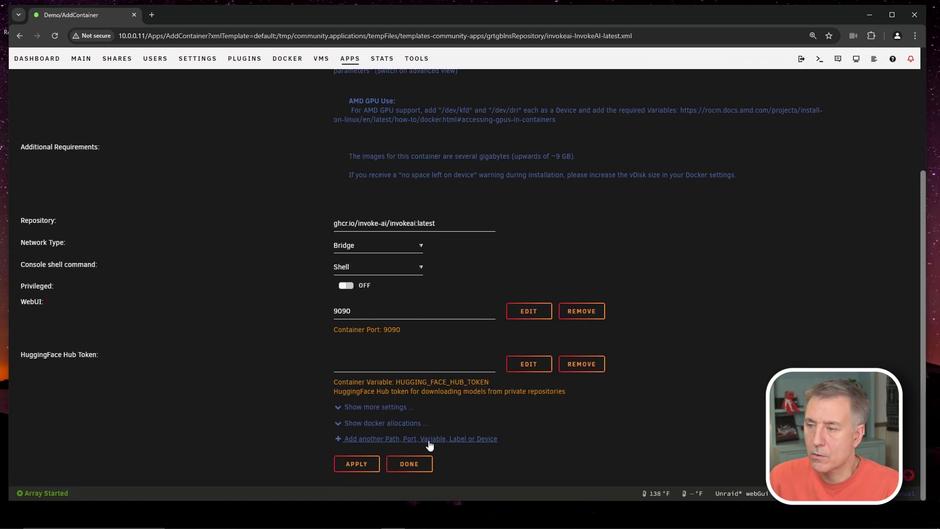
pyautogui.click(373, 424)
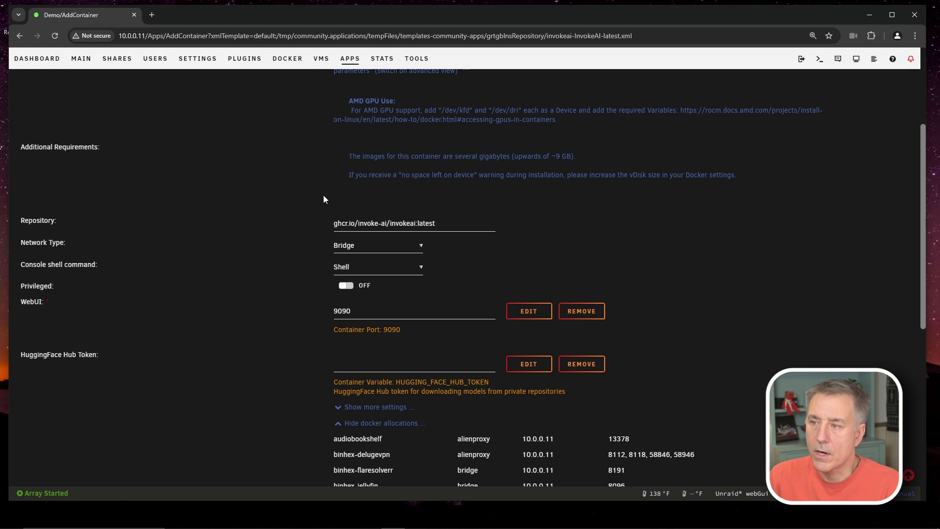
pyautogui.click(345, 311)
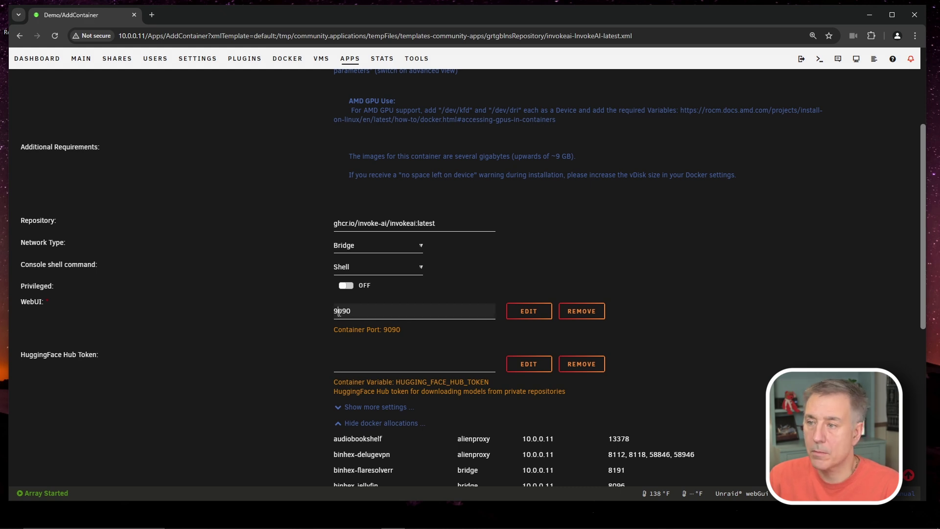
pyautogui.doubleClick(339, 311)
pyautogui.hotkey('ctrl', 'f')
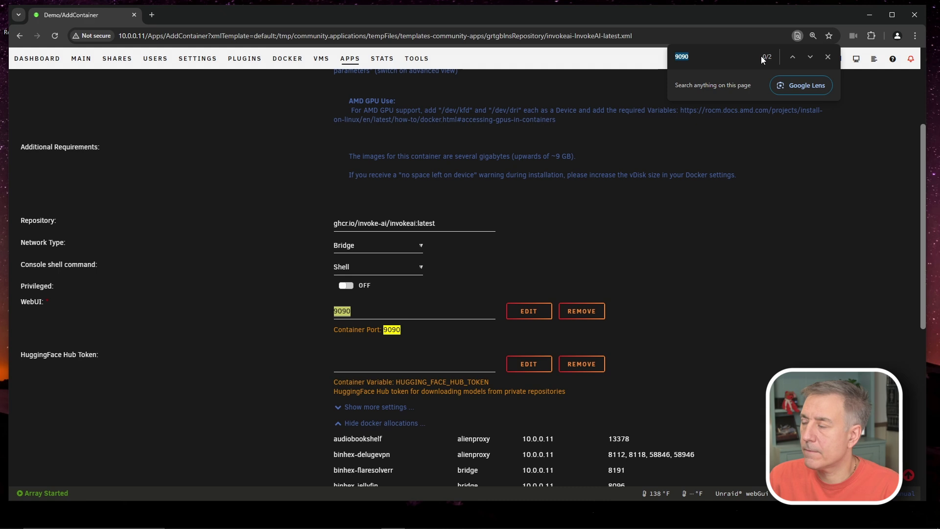
pyautogui.scroll(-6, 511, 403)
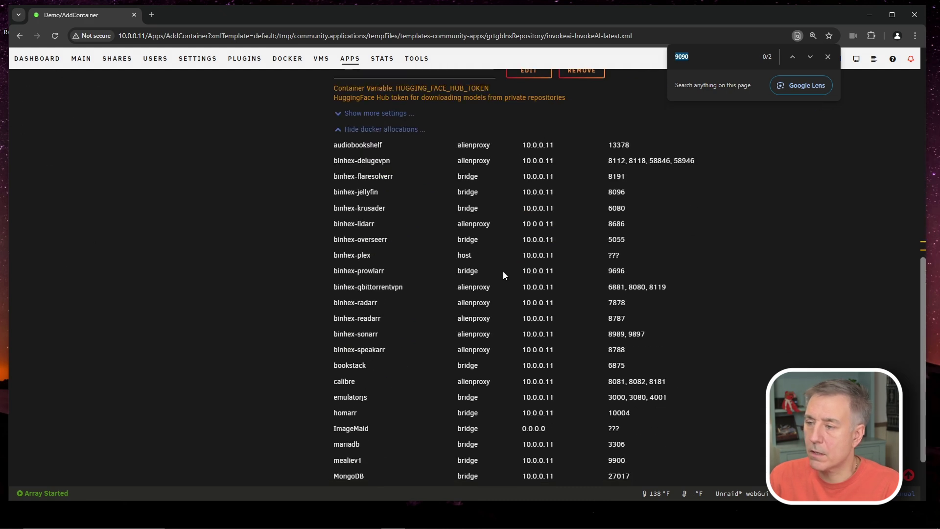
pyautogui.press('super+Up')
pyautogui.scroll(7, 503, 271)
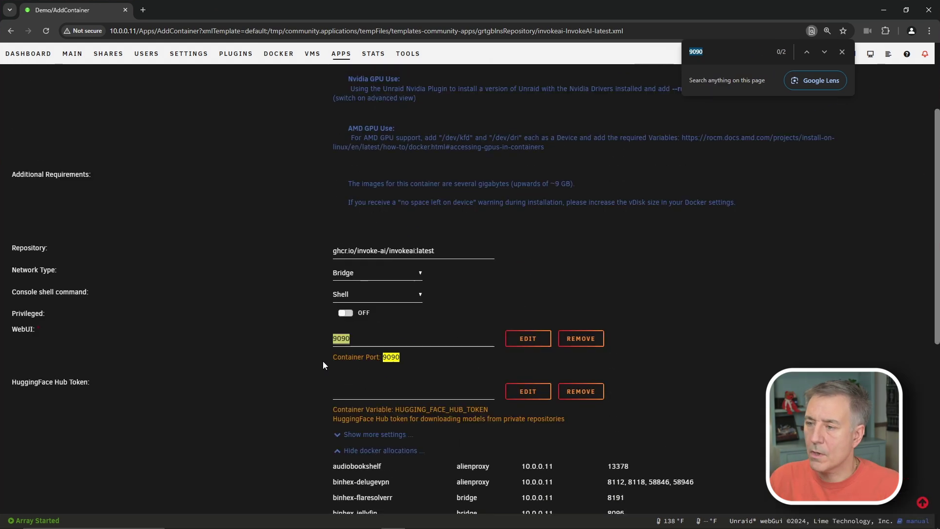
pyautogui.click(842, 53)
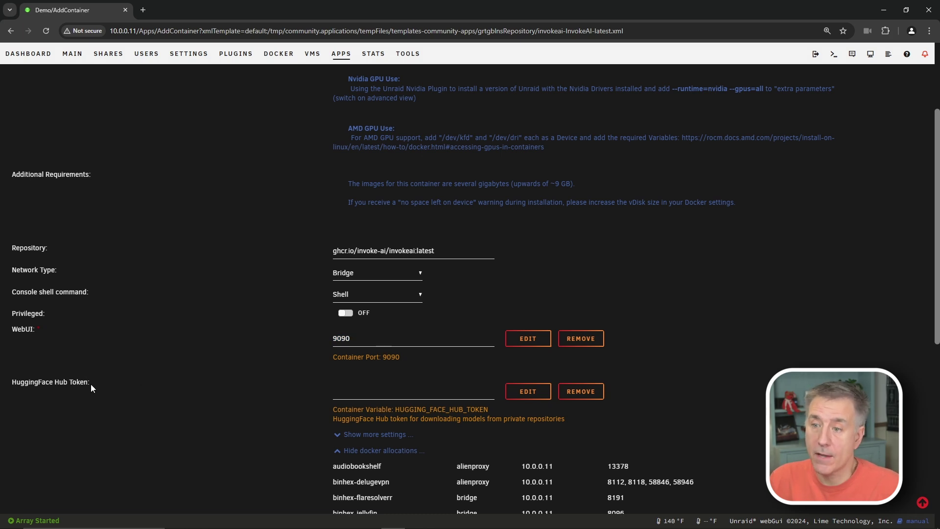
# Step: Clear the stray label selection on the form and open a new browser tab
pyautogui.tripleClick(25, 387)
pyautogui.click(111, 385)
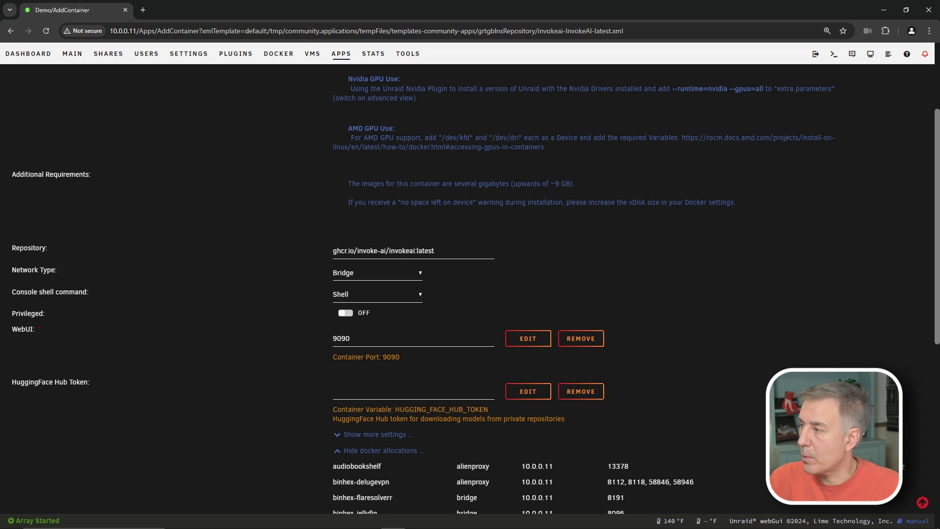
pyautogui.click(143, 10)
# Step: Load the Hugging Face sign-up page at huggingface.co/join
pyautogui.click(158, 32)
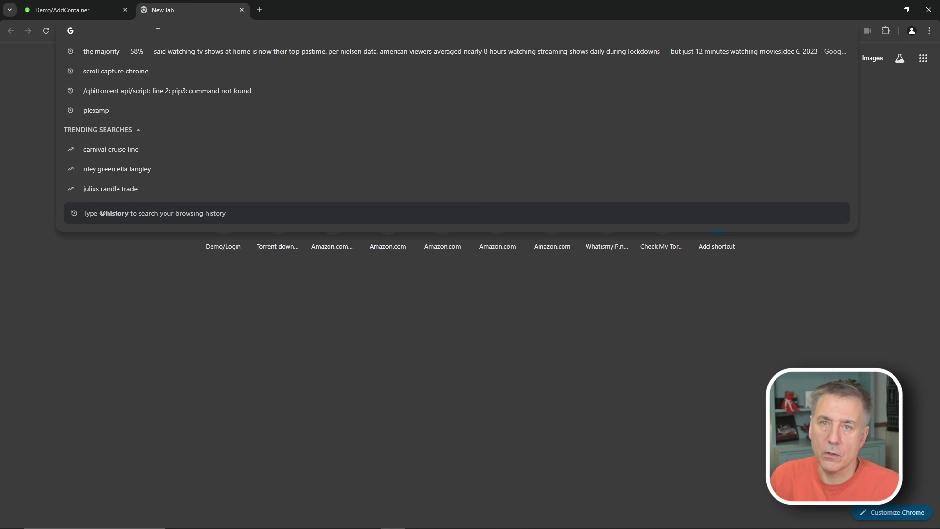
pyautogui.write('huggingface')
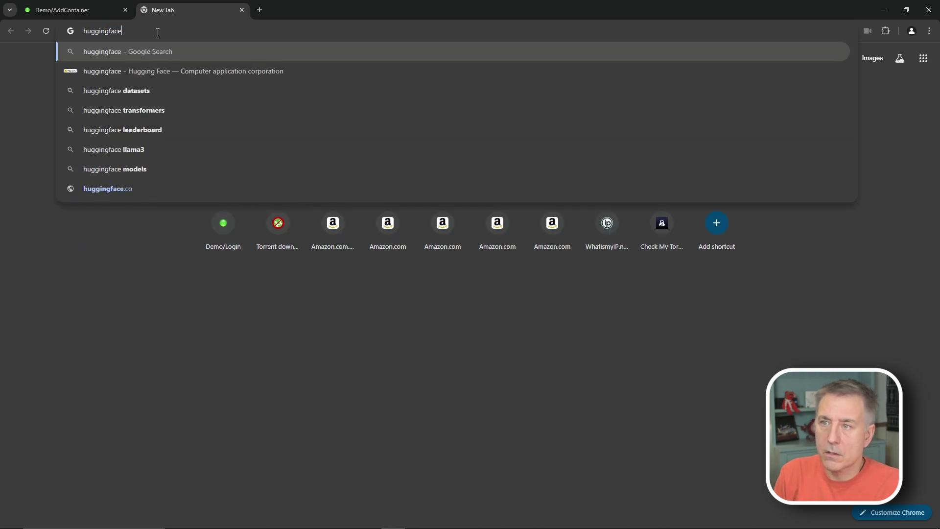
pyautogui.write('.co/')
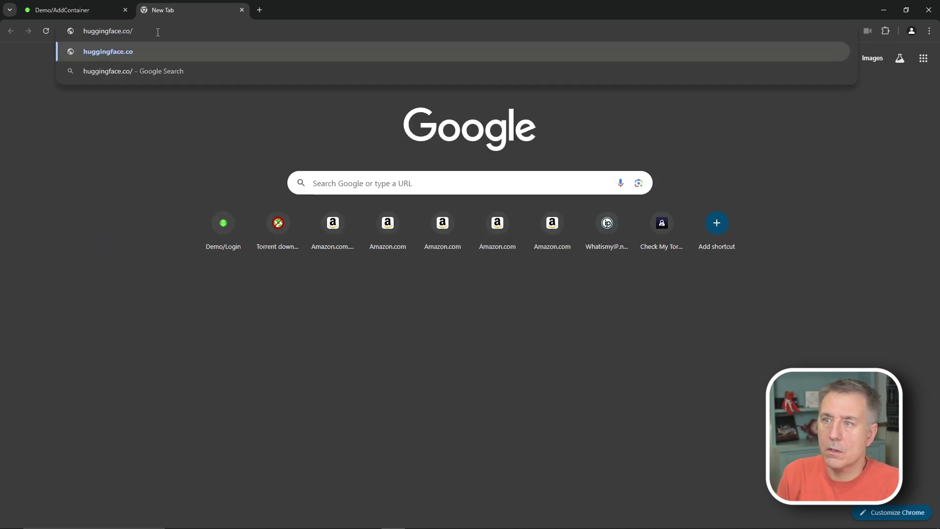
pyautogui.write('join')
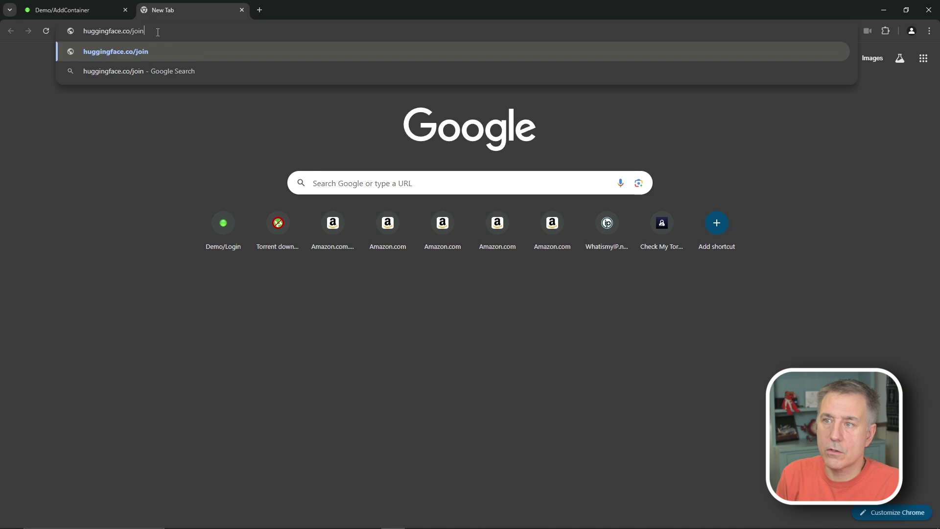
pyautogui.press('Return')
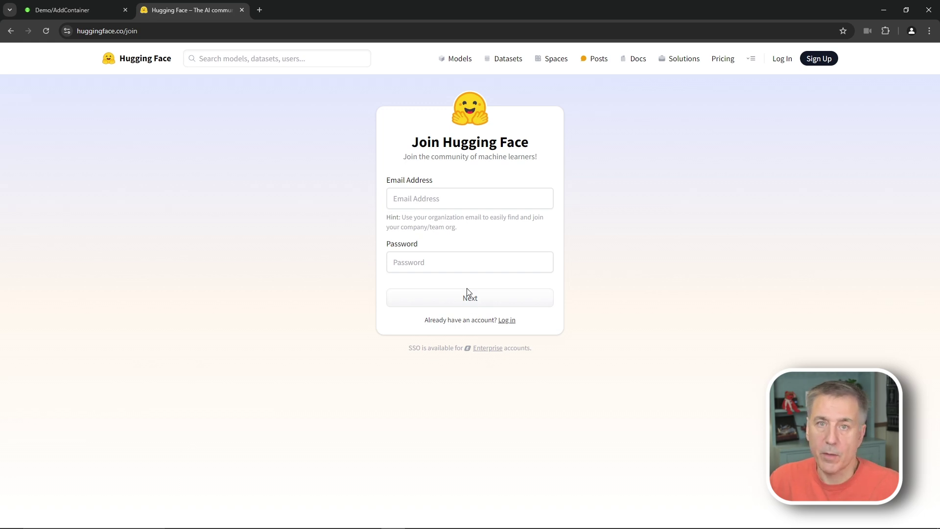
# Step: Log in to Hugging Face using the saved account credentials
pyautogui.click(507, 324)
pyautogui.click(488, 195)
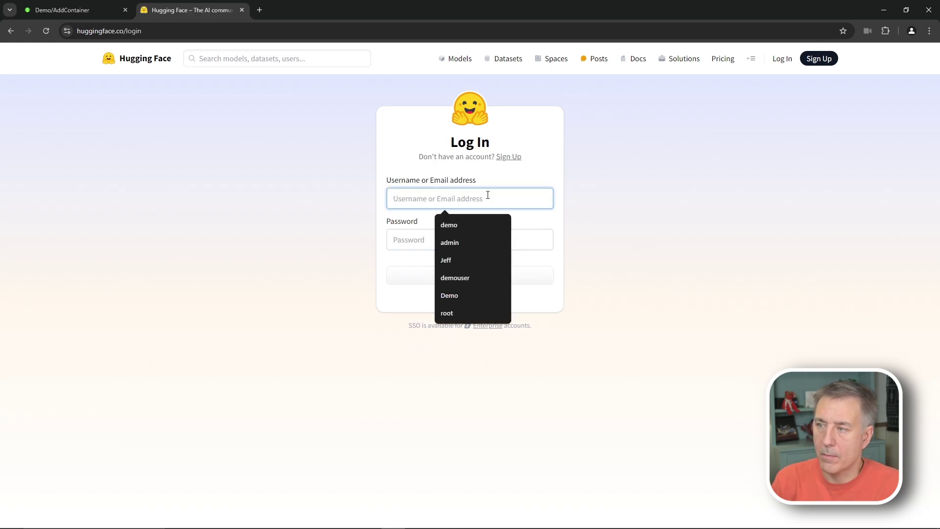
pyautogui.click(470, 278)
pyautogui.click(475, 281)
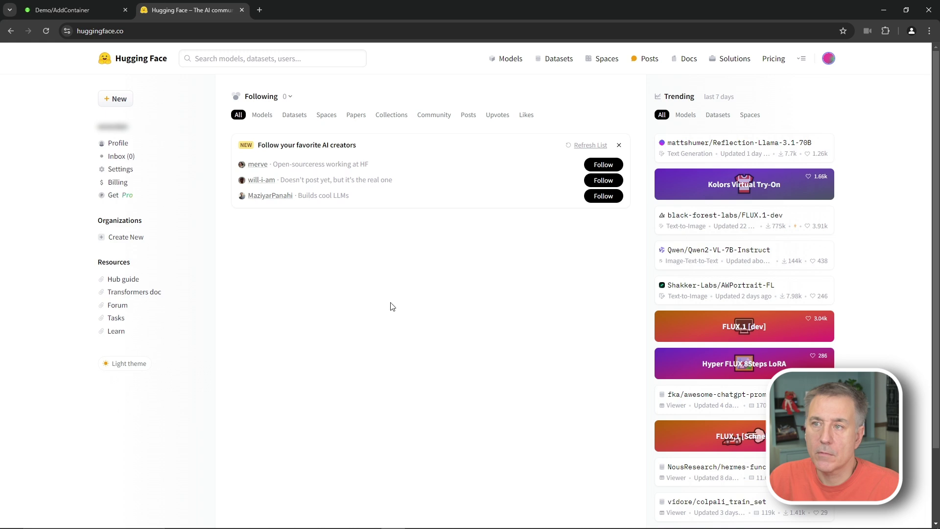
# Step: Go to Settings > Access Tokens and start creating a new token
pyautogui.click(131, 63)
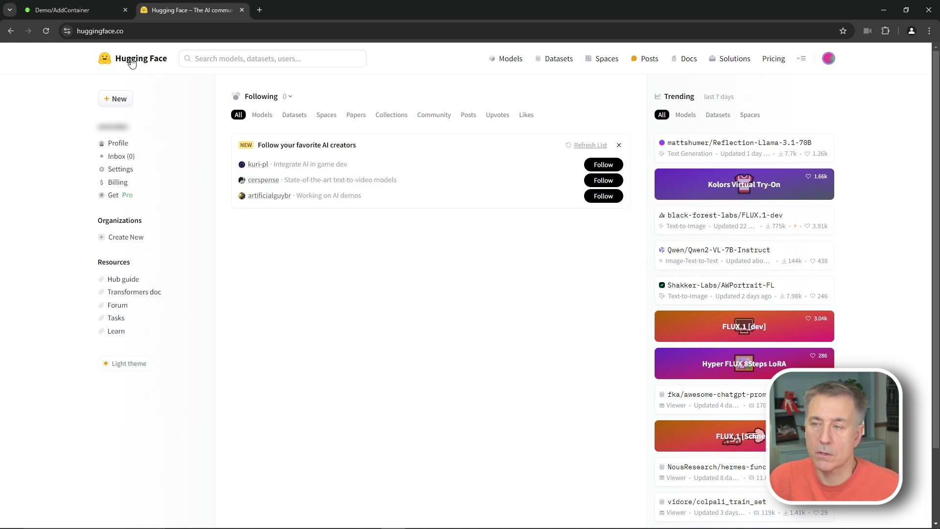
pyautogui.click(115, 170)
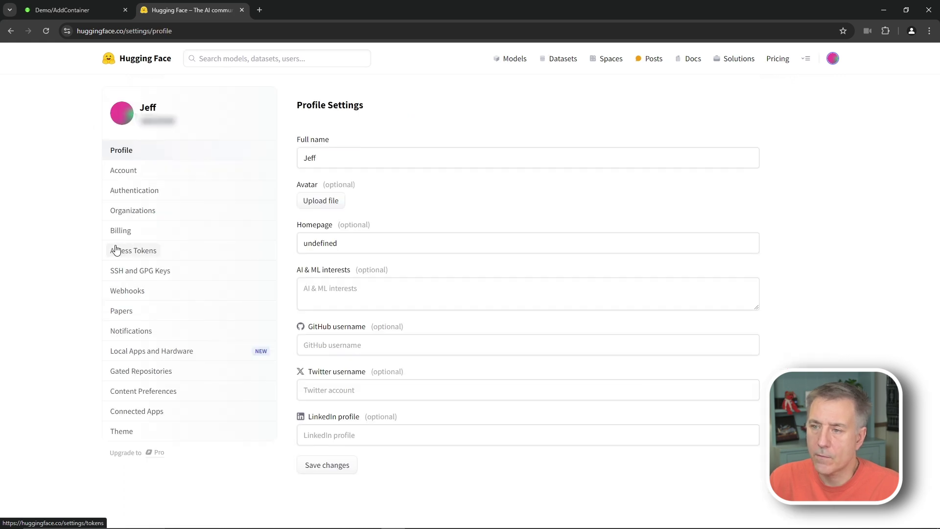
pyautogui.click(122, 253)
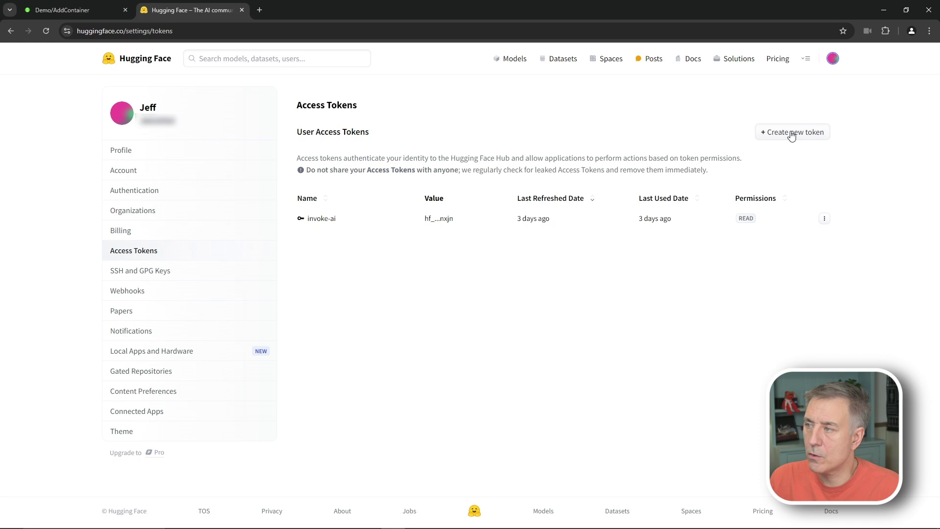
pyautogui.click(792, 133)
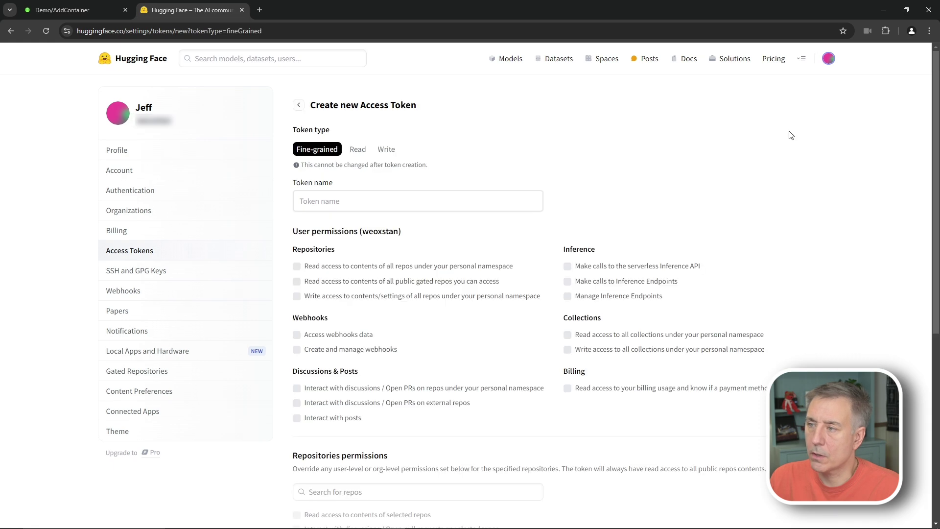
# Step: Create a read-only access token named Demo-ai
pyautogui.click(357, 149)
pyautogui.click(341, 201)
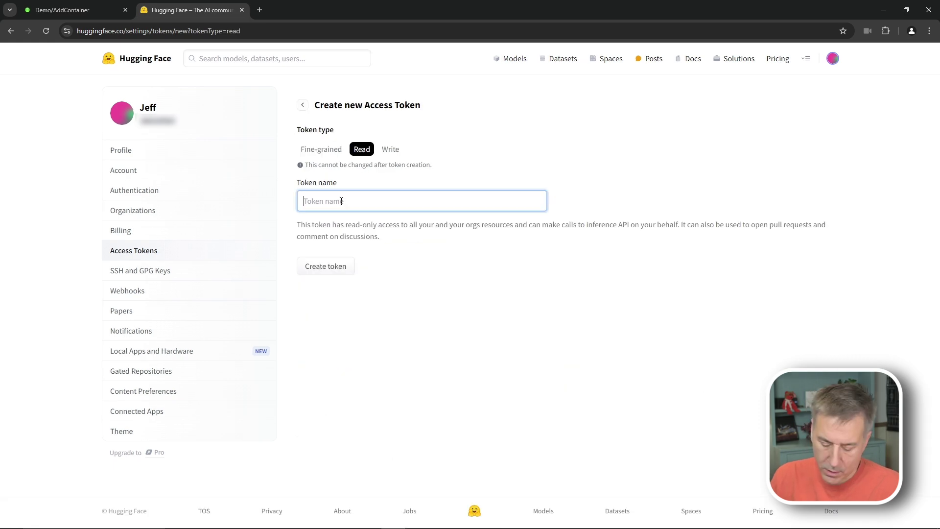
pyautogui.write('Demo')
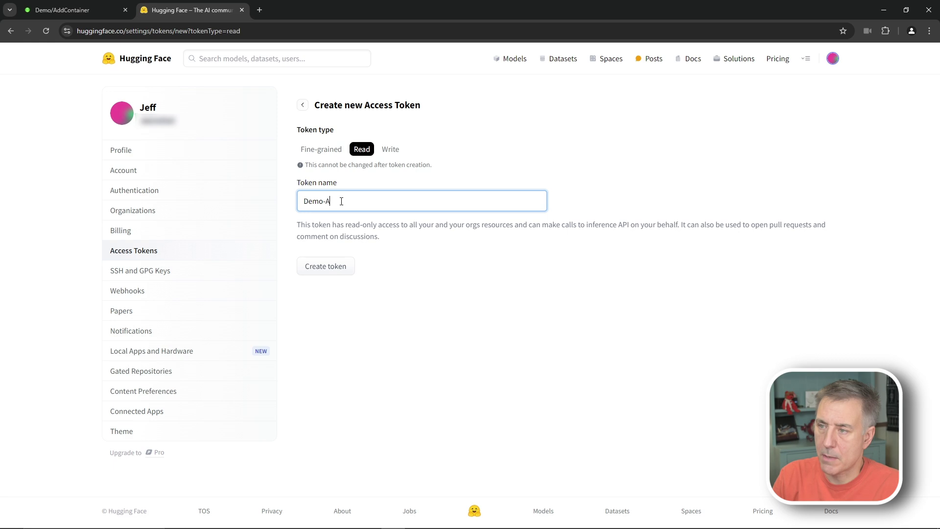
pyautogui.write('-ai')
pyautogui.click(326, 267)
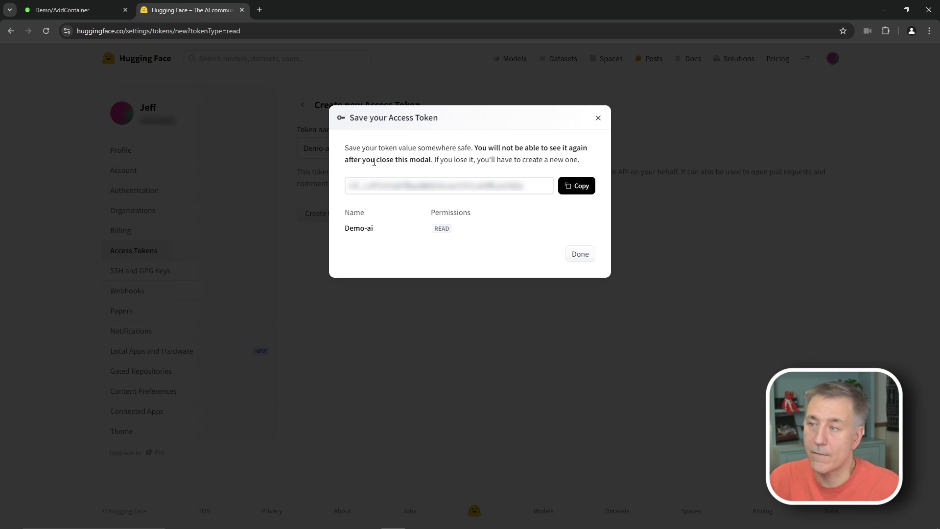
# Step: Copy the Demo-ai token value, close the token dialog, and return to the Unraid tab
pyautogui.moveTo(532, 184); pyautogui.dragTo(334, 200)
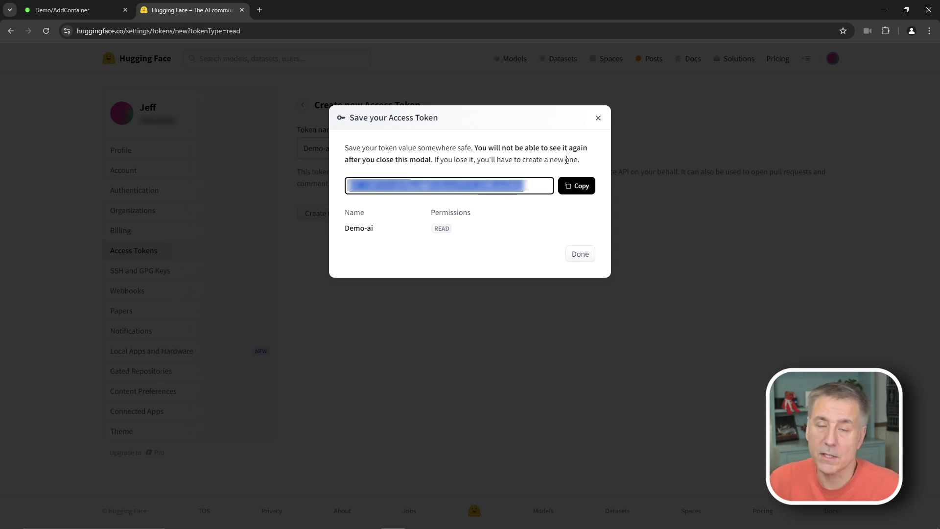
pyautogui.click(578, 186)
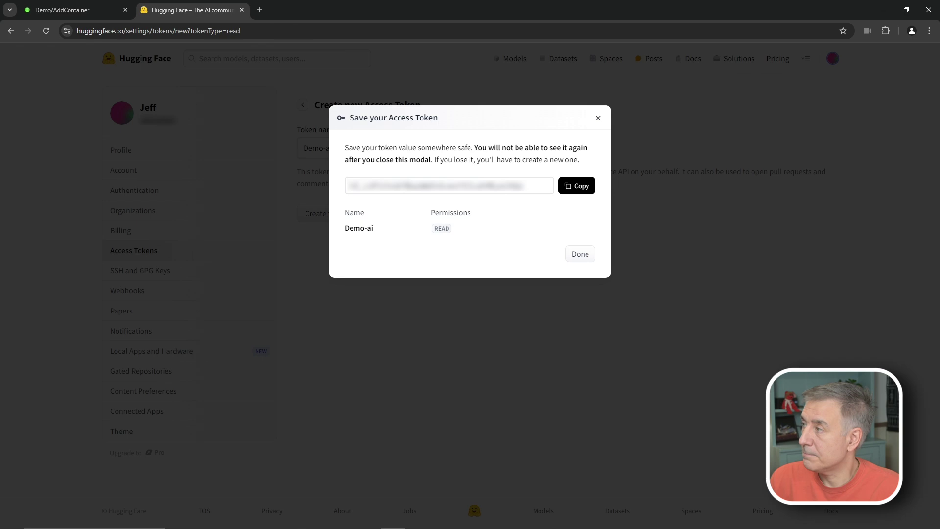
pyautogui.hotkey('alt', 'Tab')
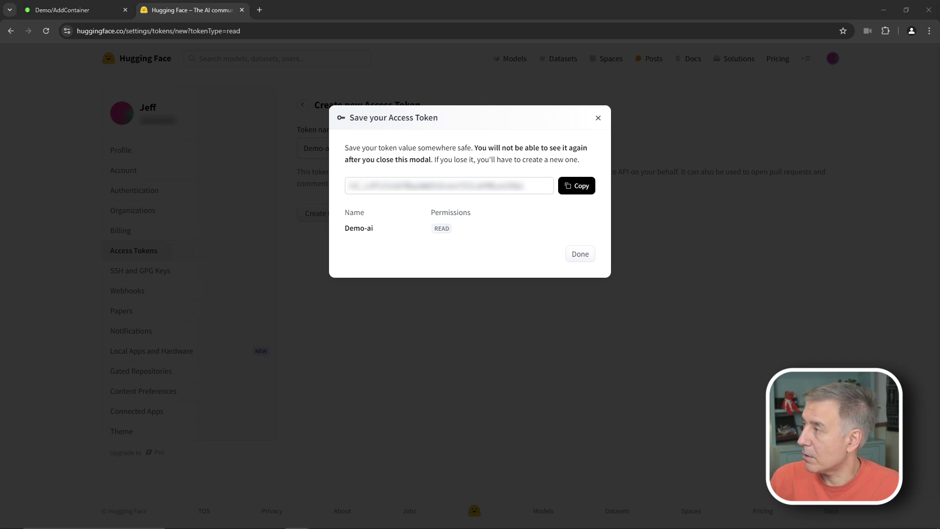
pyautogui.click(580, 255)
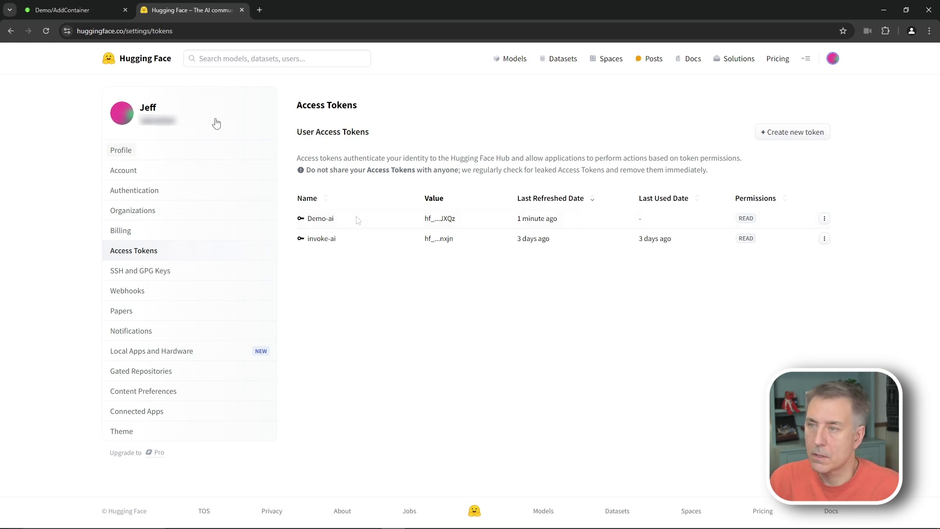
pyautogui.click(42, 9)
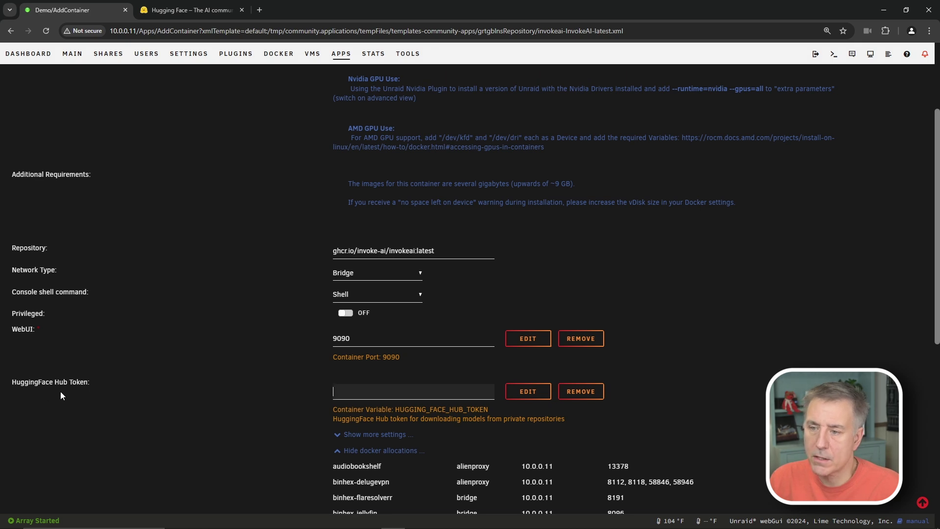
# Step: Paste the token into the HuggingFace Hub Token field and apply to create the Invoke-AI container
pyautogui.scroll(-2, 344, 281)
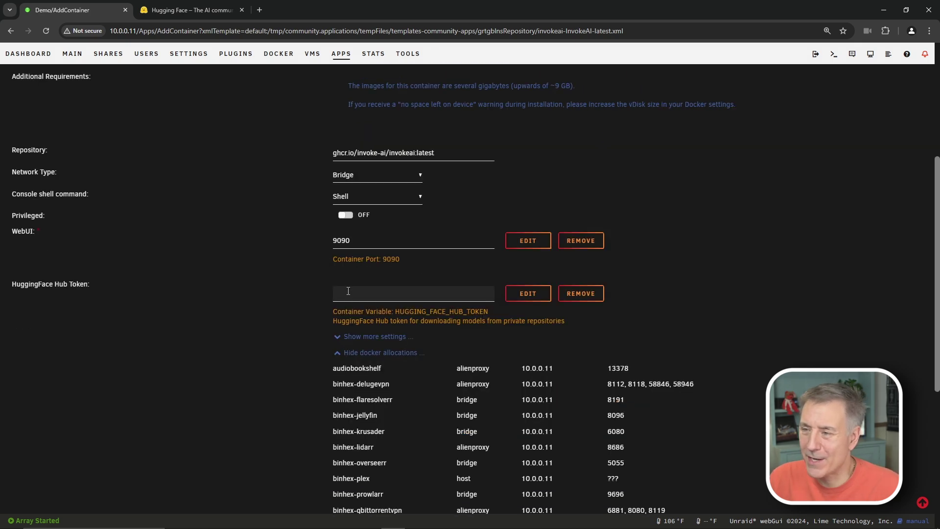
pyautogui.hotkey('ctrl', 'v')
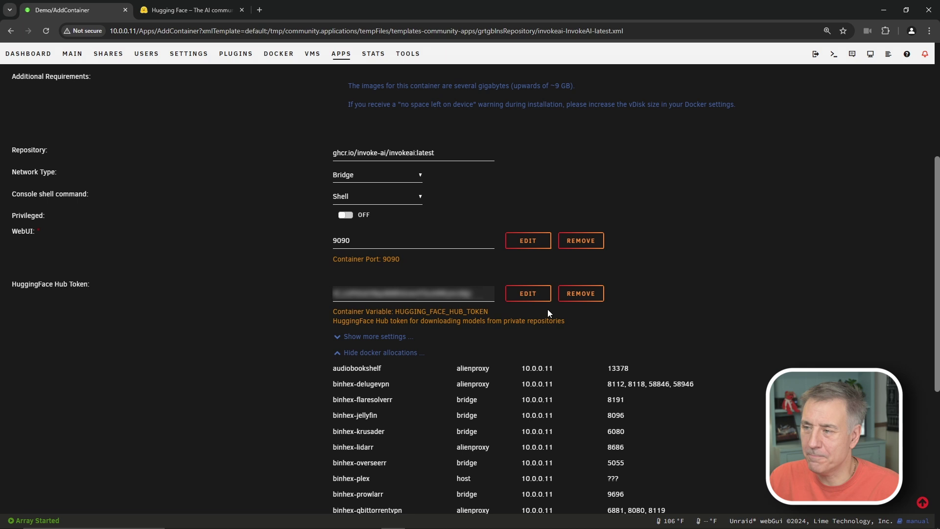
pyautogui.scroll(-6, 548, 313)
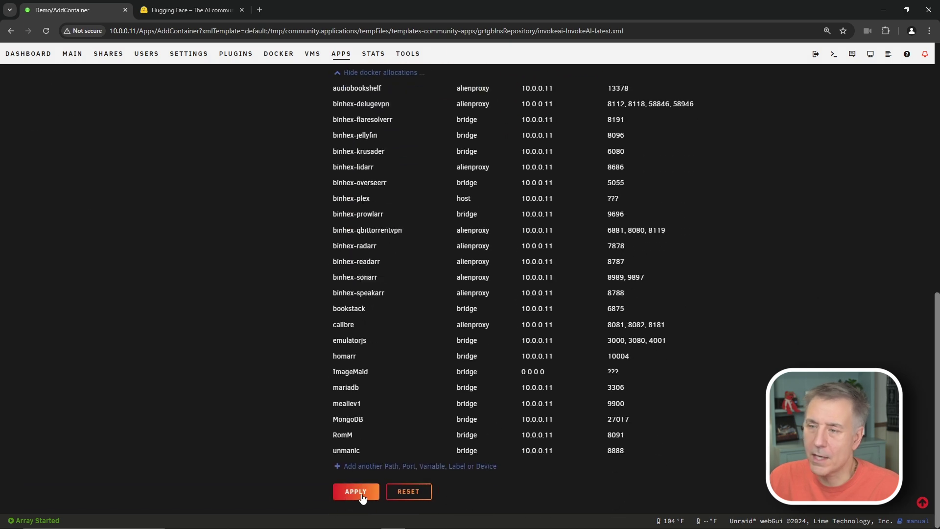
pyautogui.click(362, 492)
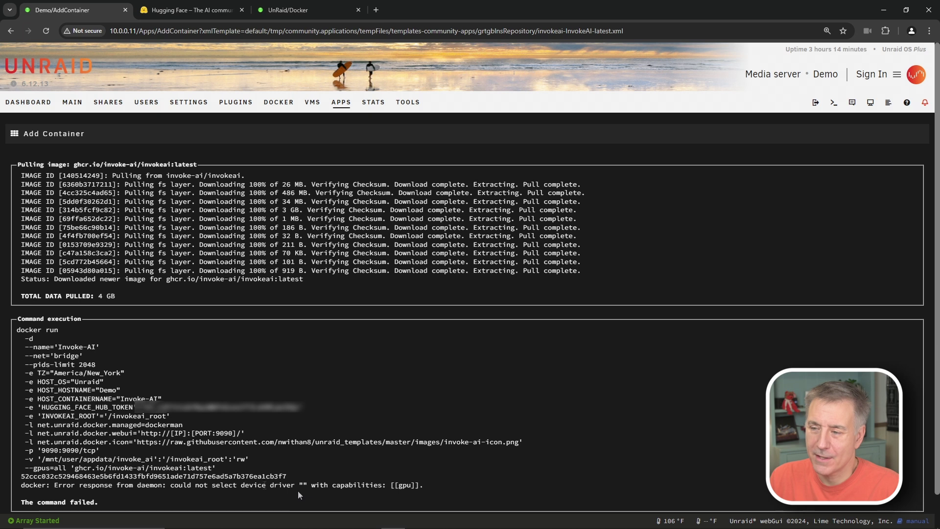
# Step: Switch to the Unraid Docker containers page and open Invoke-AI's WebUI from its icon menu
pyautogui.moveTo(239, 484); pyautogui.dragTo(397, 492)
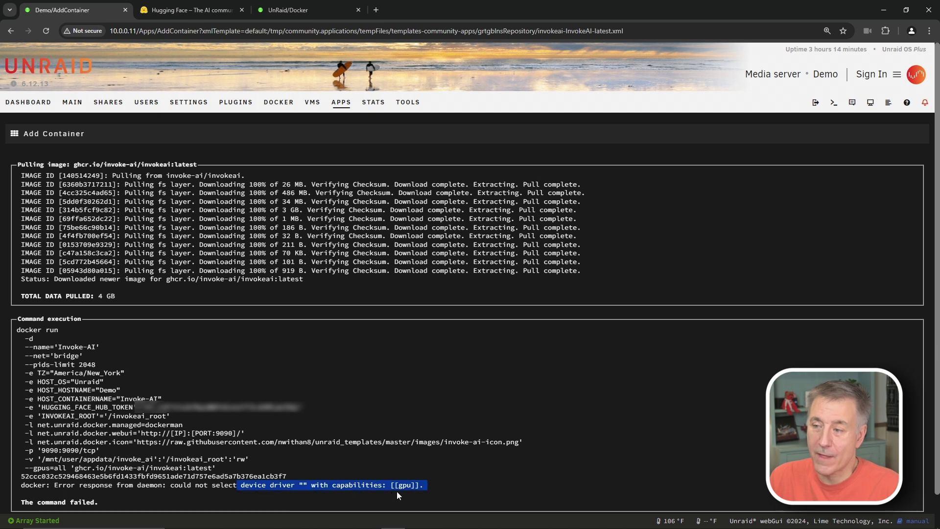
pyautogui.click(434, 490)
pyautogui.click(311, 9)
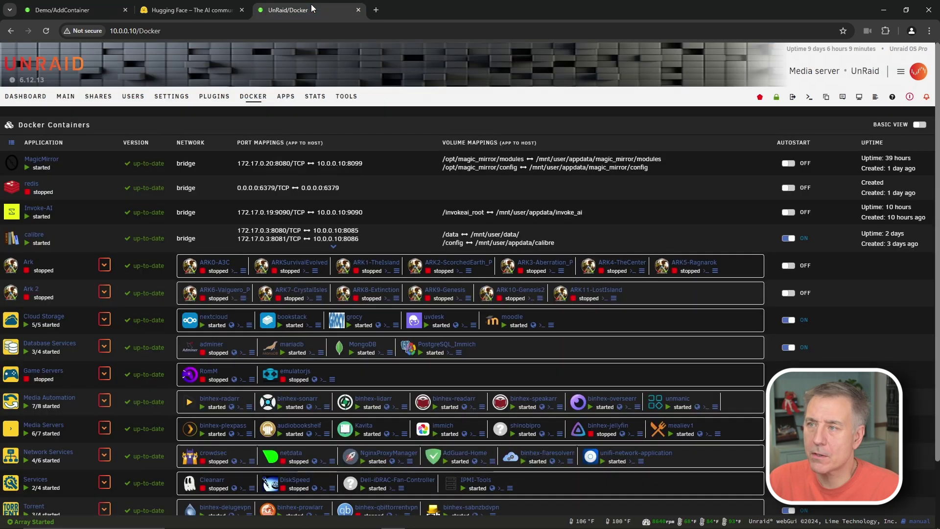
pyautogui.click(12, 216)
pyautogui.click(33, 235)
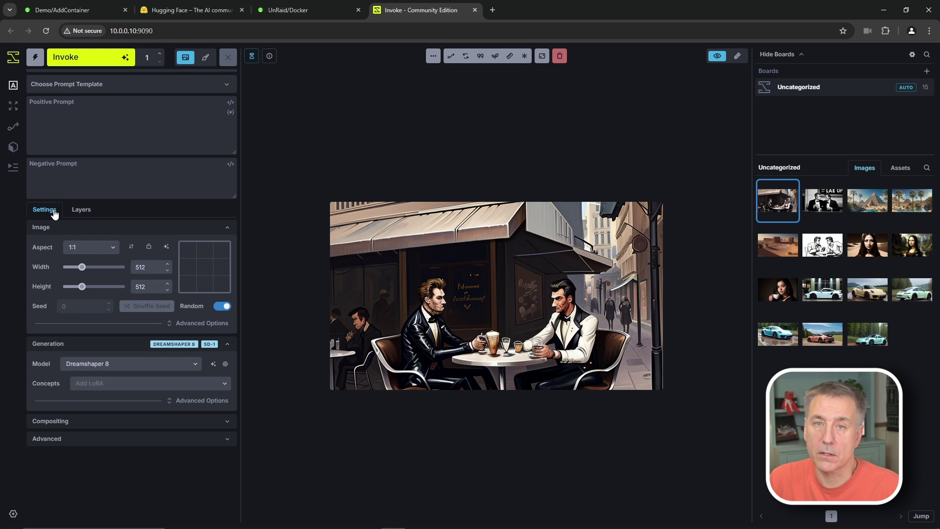
pyautogui.click(14, 148)
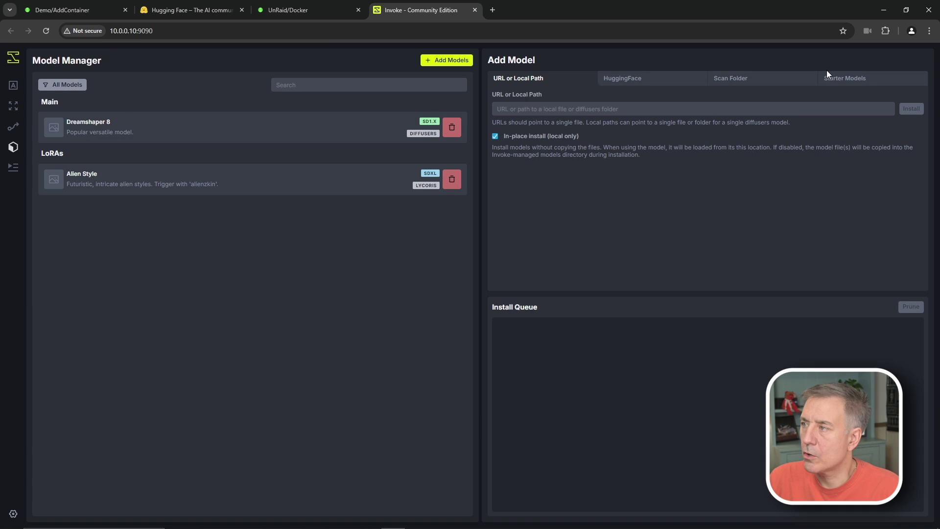
pyautogui.click(845, 78)
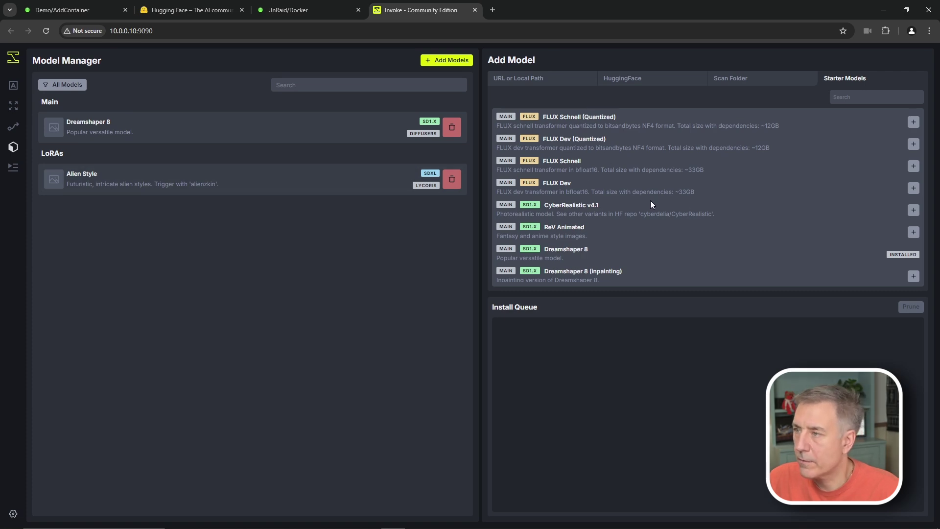
pyautogui.scroll(-1, 713, 223)
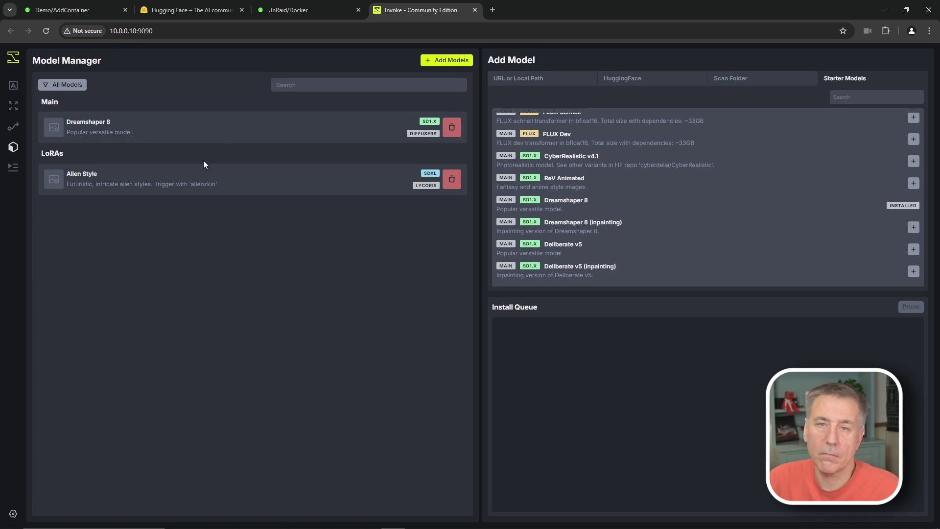
pyautogui.click(12, 86)
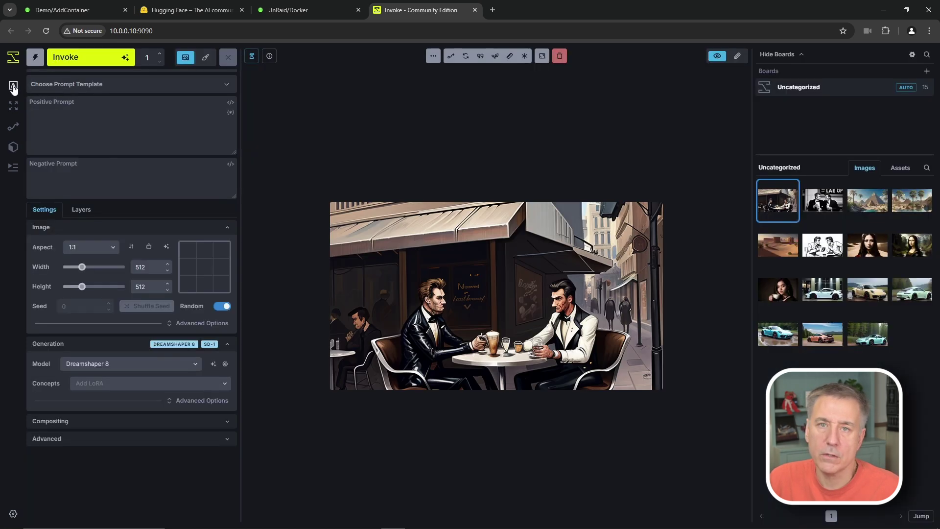
# Step: Pick Photography (Portrait) from the prompt template list to apply it
pyautogui.click(148, 86)
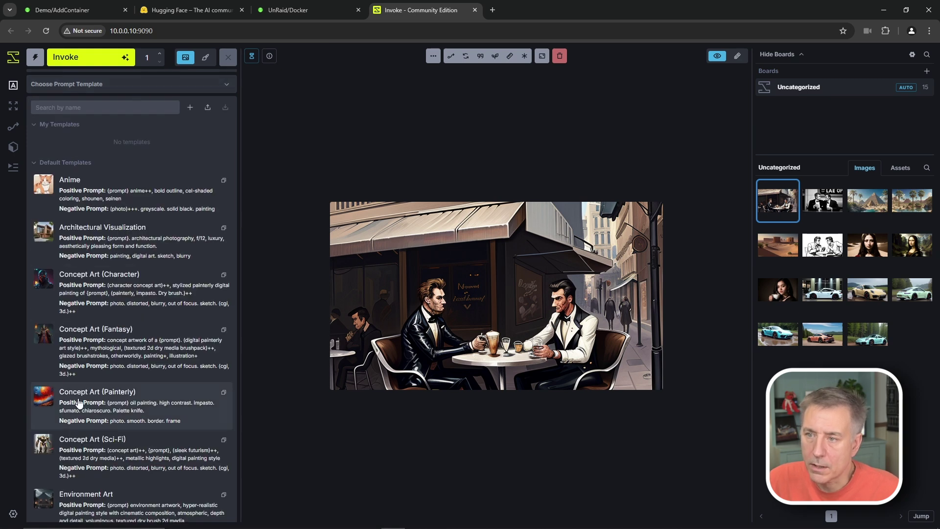
pyautogui.scroll(-10, 146, 319)
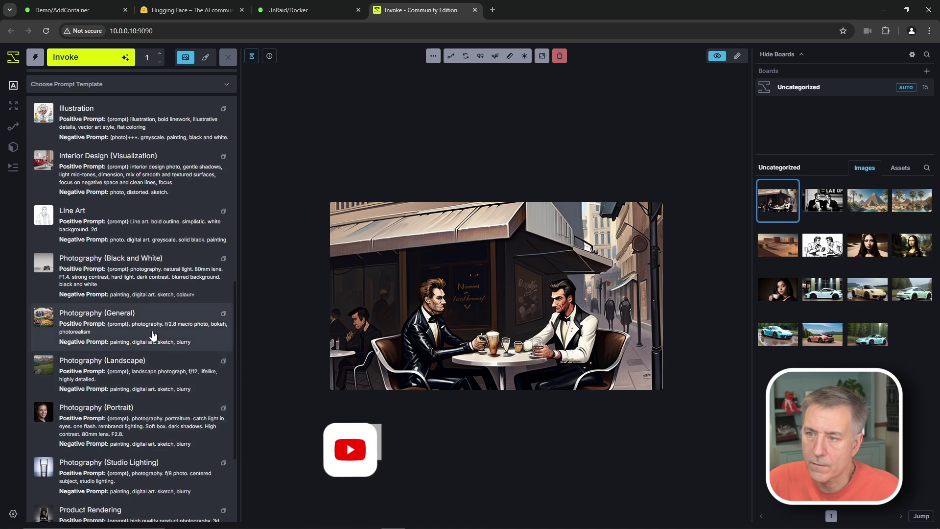
pyautogui.scroll(-1, 117, 372)
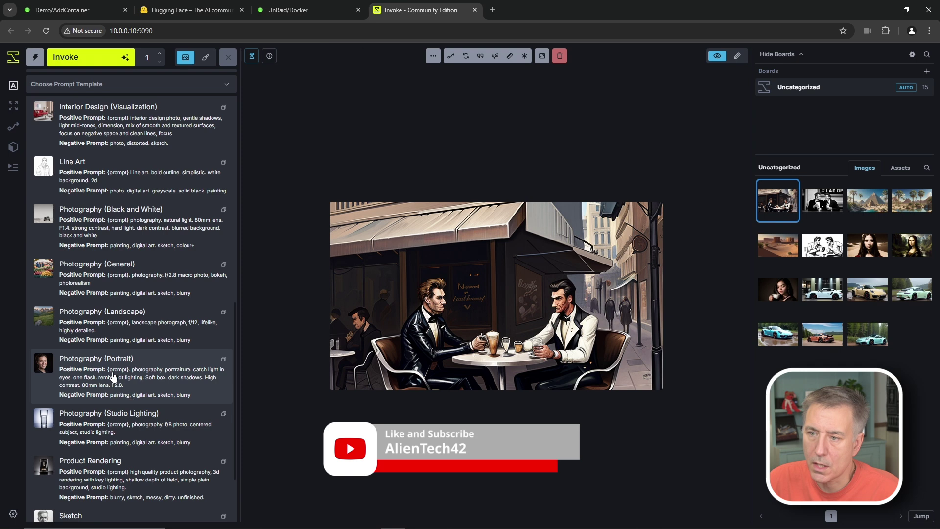
pyautogui.click(112, 375)
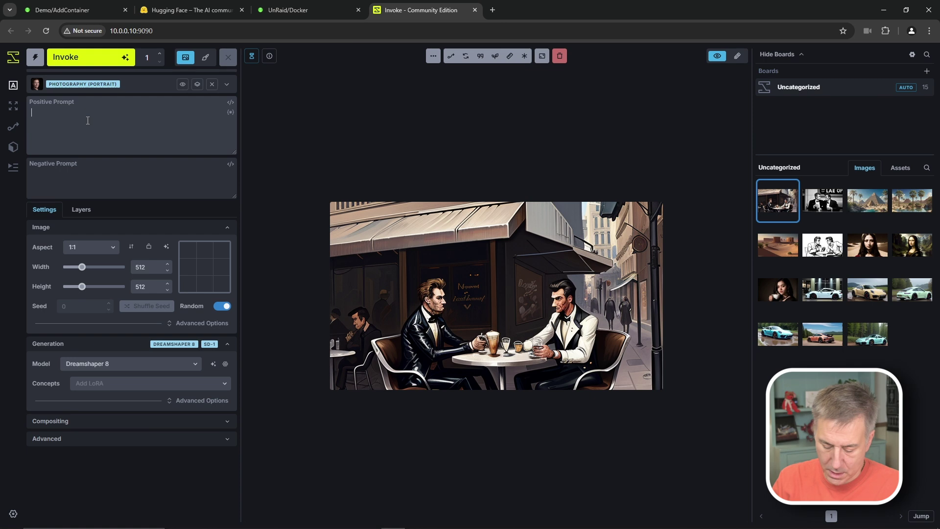
# Step: Generate a Mona Lisa-style portrait from the prompt 'Modern day monalisa'
pyautogui.write('Mo')
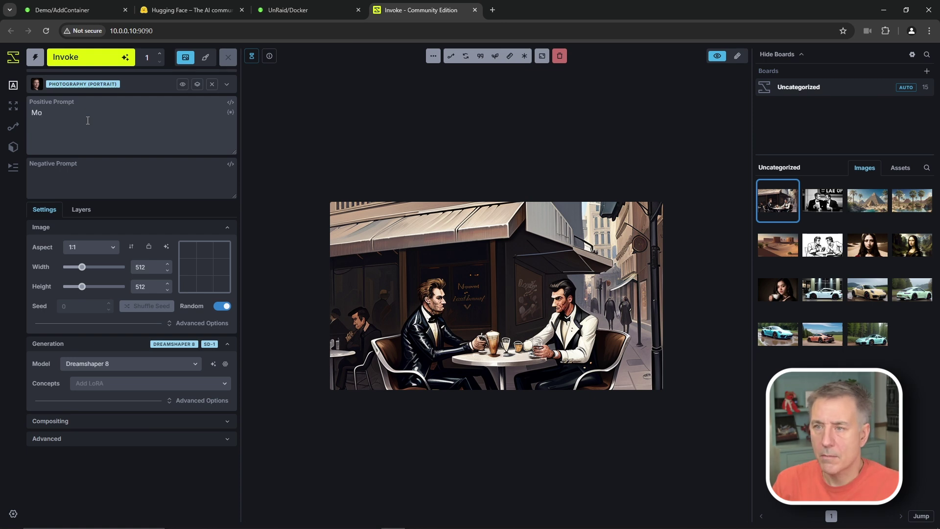
pyautogui.write('dern')
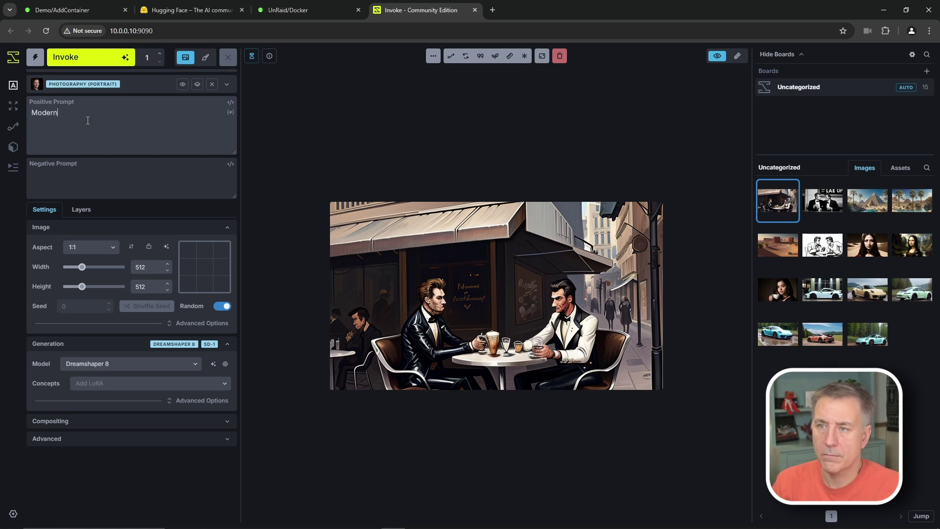
pyautogui.write(' da')
pyautogui.press('BackSpace')
pyautogui.write('day monalisa')
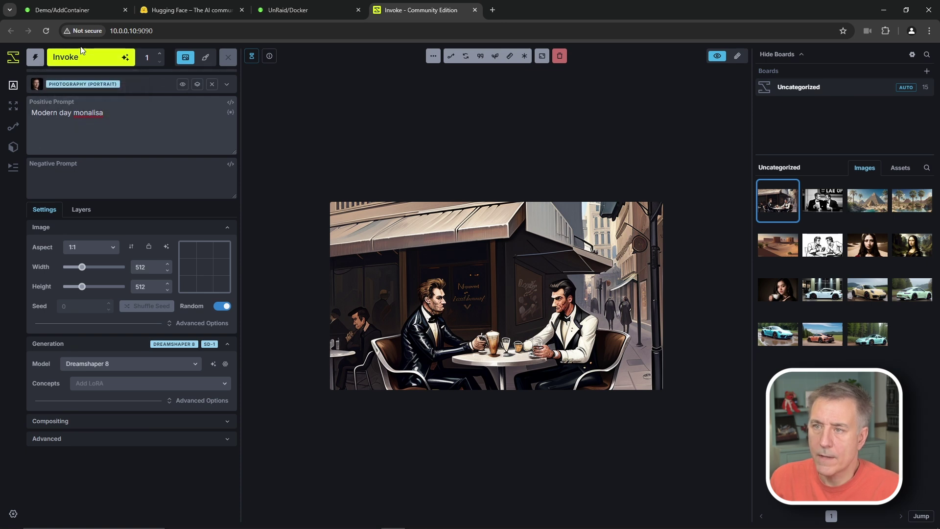
pyautogui.click(88, 62)
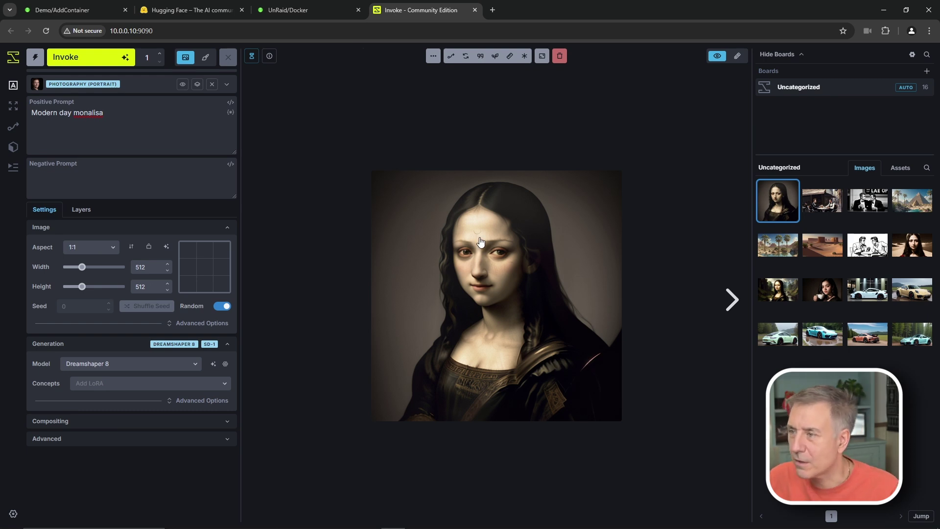
# Step: Browse the café, pyramids, palm oasis, desert ruins, coffee sketch and desert woman images
pyautogui.click(827, 205)
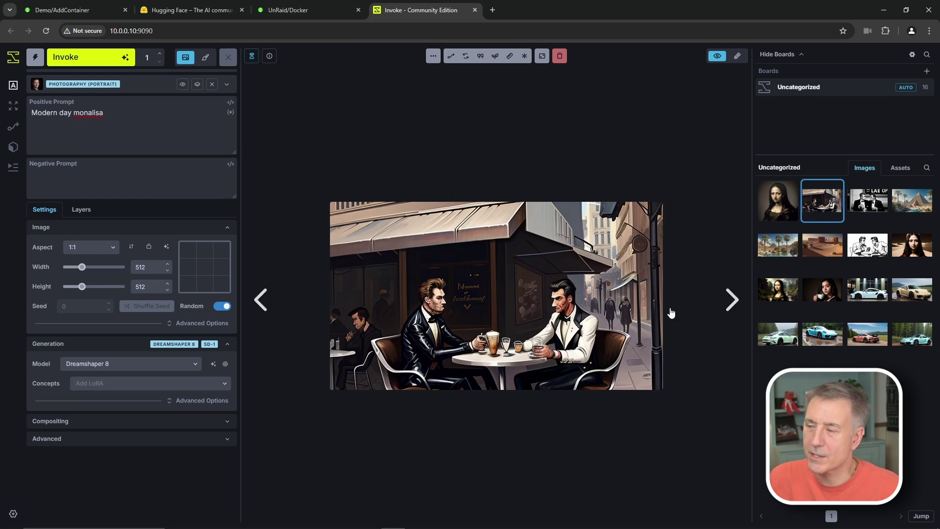
pyautogui.click(874, 201)
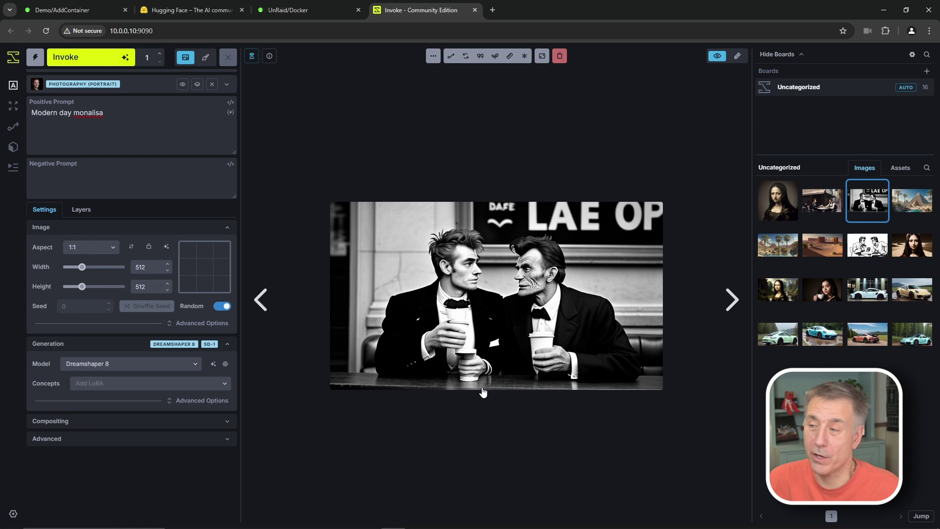
pyautogui.press('Right')
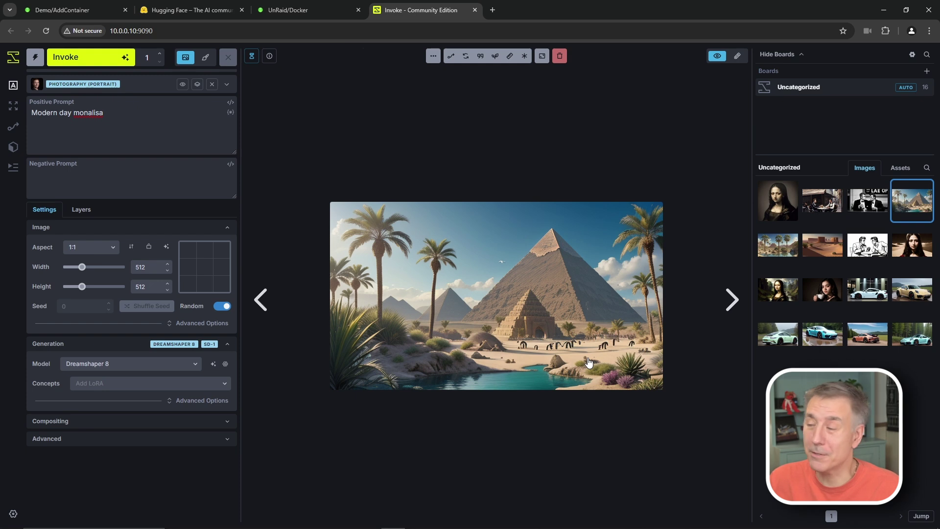
pyautogui.click(777, 245)
pyautogui.click(815, 246)
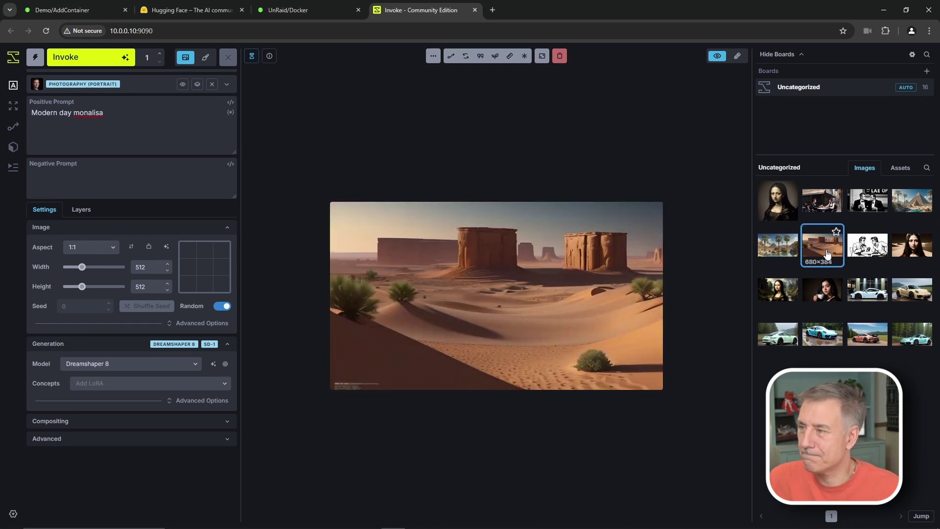
pyautogui.click(872, 252)
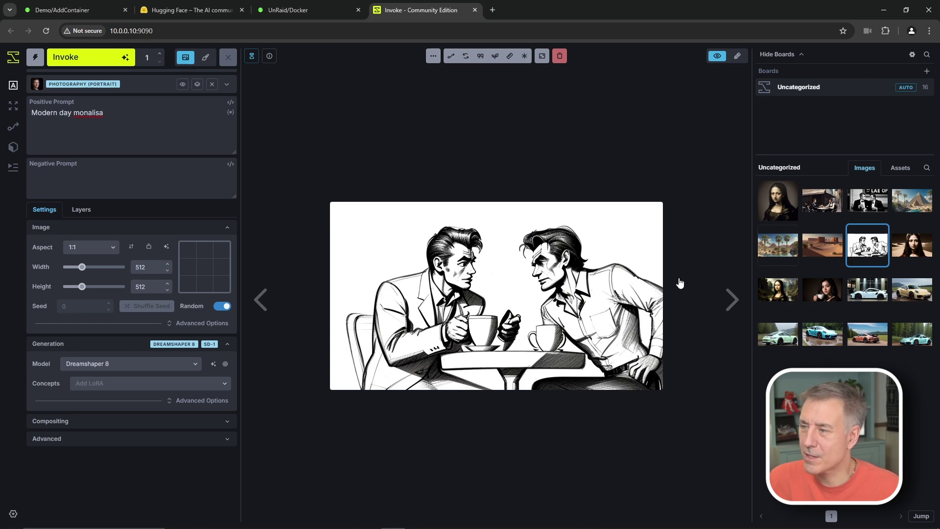
pyautogui.click(907, 253)
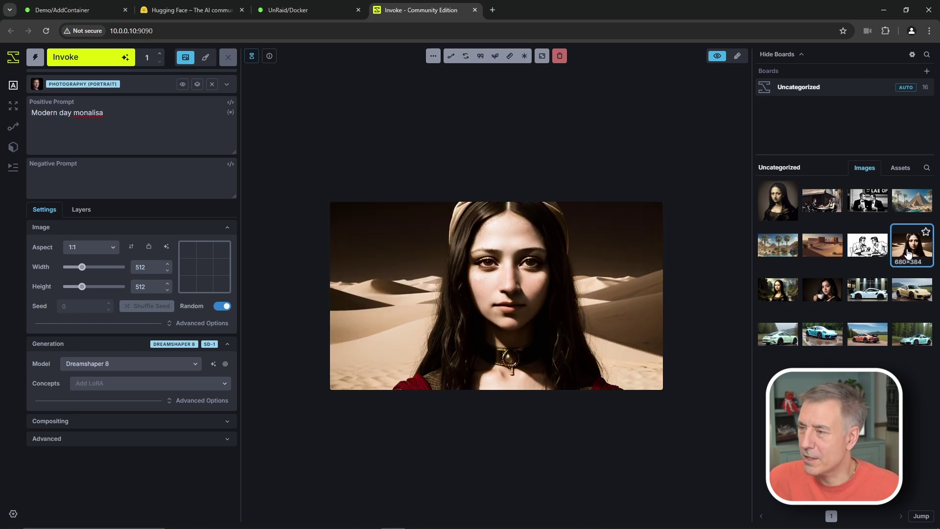
# Step: Review the Mona Lisa, coffee-cup portrait and white, yellow and cyan Porsche images
pyautogui.press('Right')
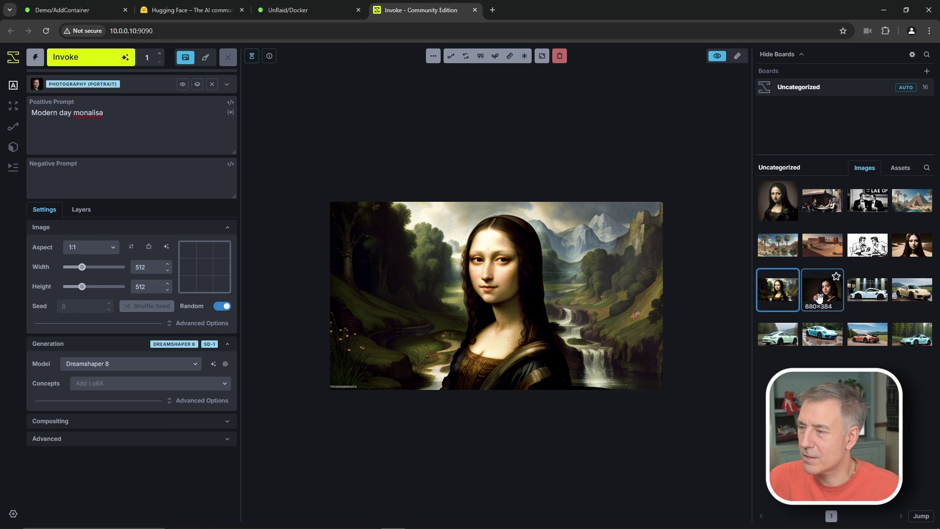
pyautogui.click(821, 293)
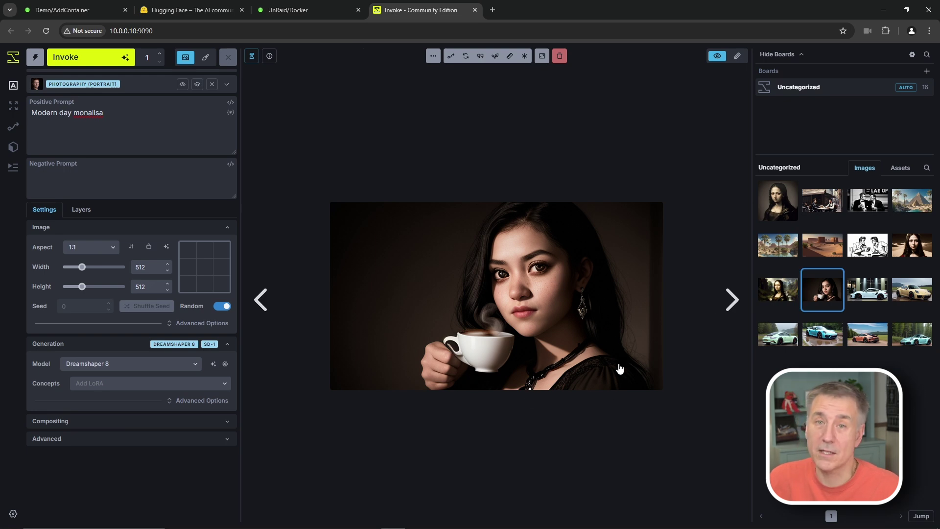
pyautogui.click(868, 290)
pyautogui.click(909, 296)
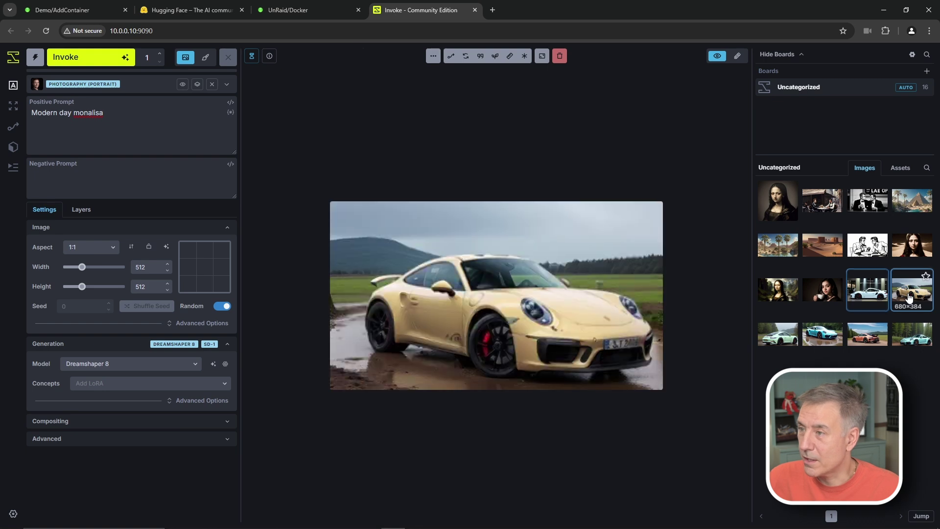
pyautogui.click(823, 335)
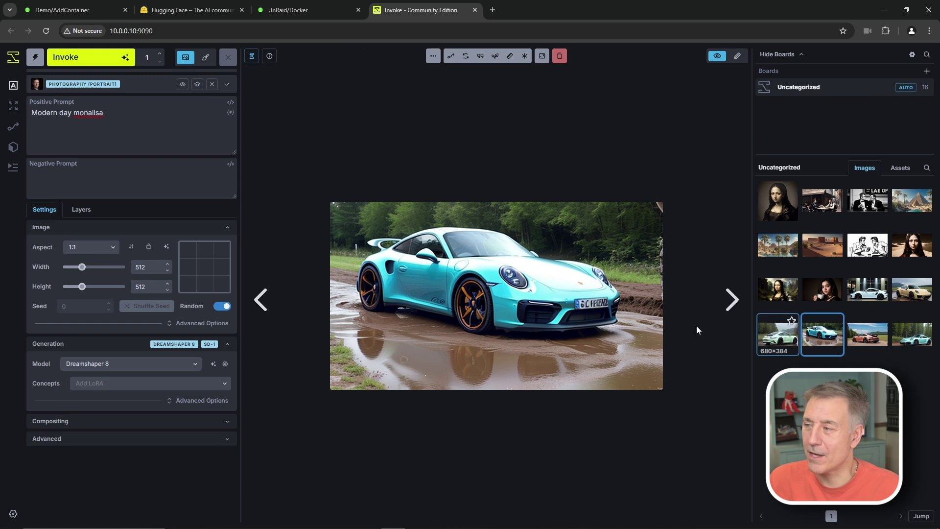
pyautogui.click(140, 93)
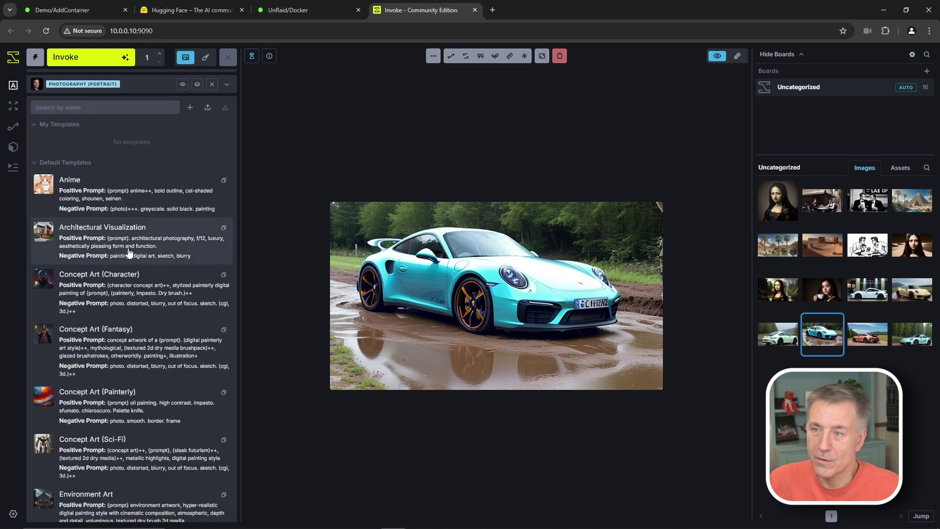
# Step: Generate 'cliff side home overlooking the ocean' using the Architectural Visualization style template
pyautogui.click(122, 247)
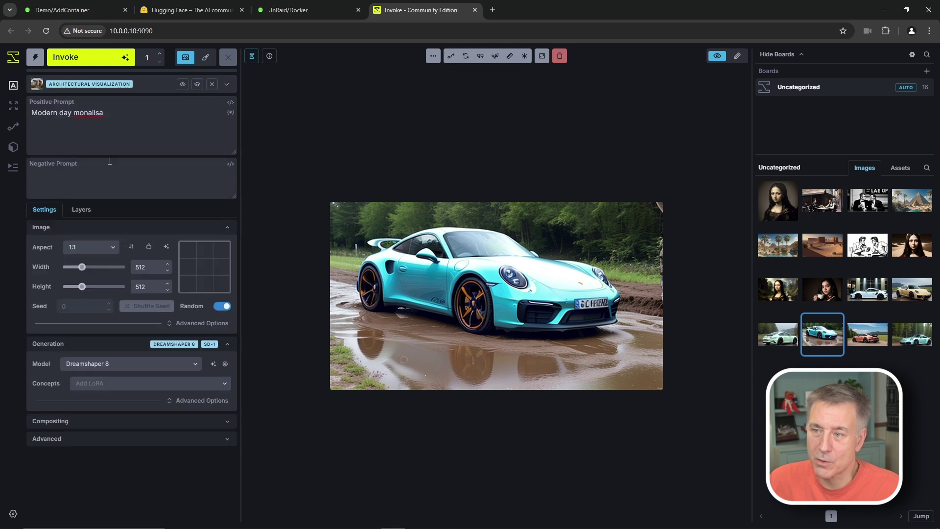
pyautogui.moveTo(126, 117); pyautogui.dragTo(20, 111)
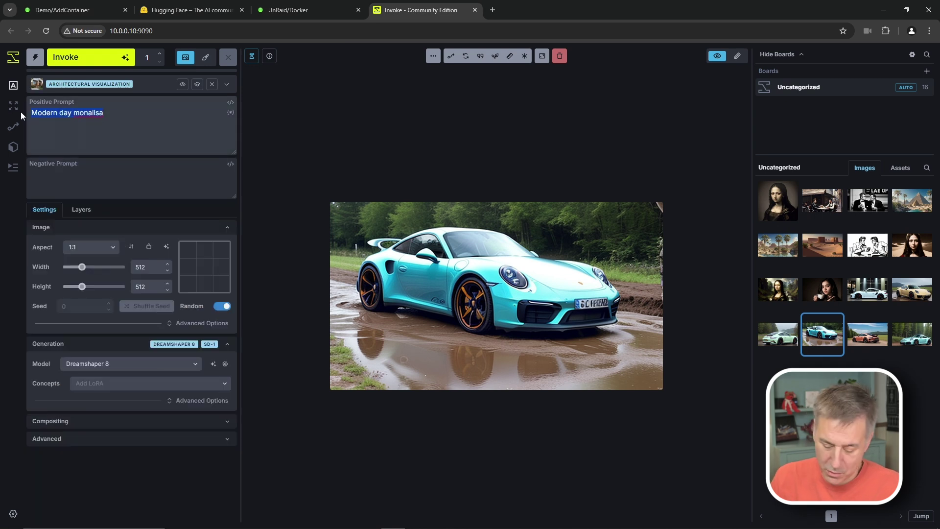
pyautogui.write('cliff side home overlooking th e')
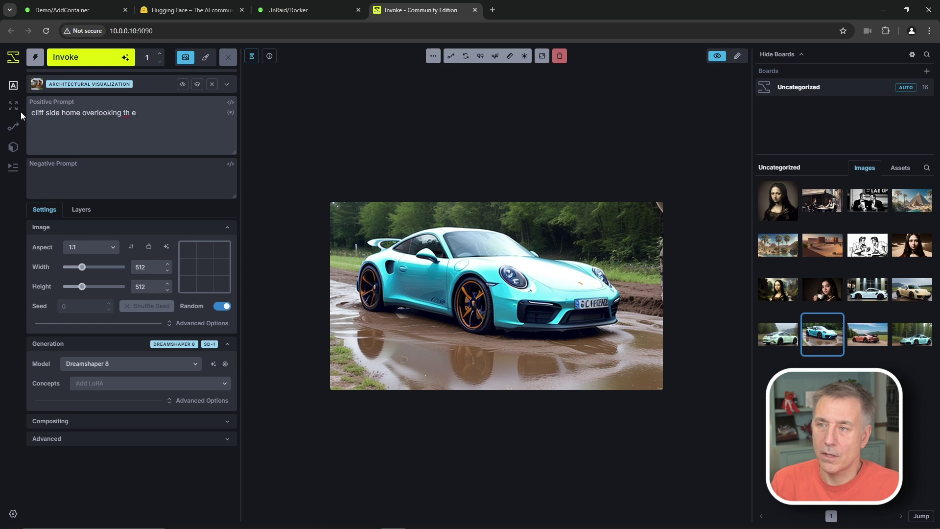
pyautogui.press('BackSpace')
pyautogui.press('BackSpace')
pyautogui.write('e')
pyautogui.write(' ocean')
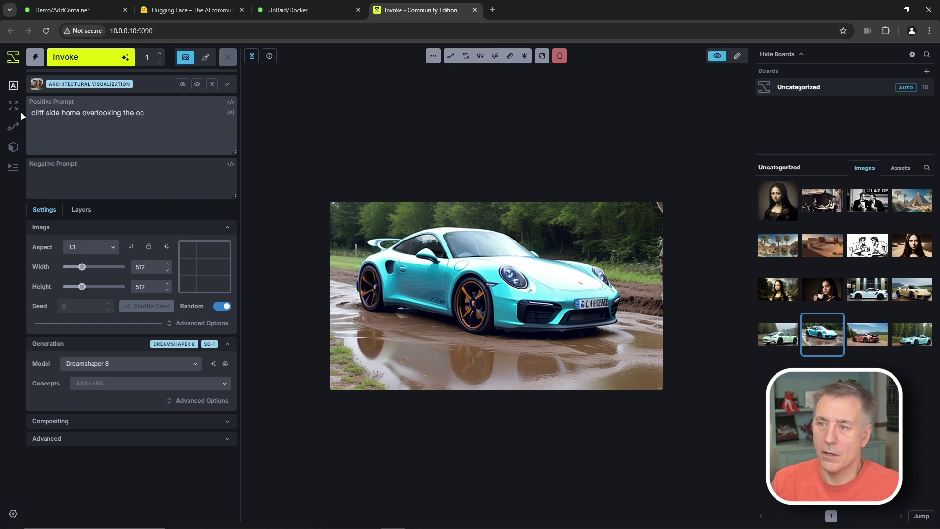
pyautogui.click(66, 58)
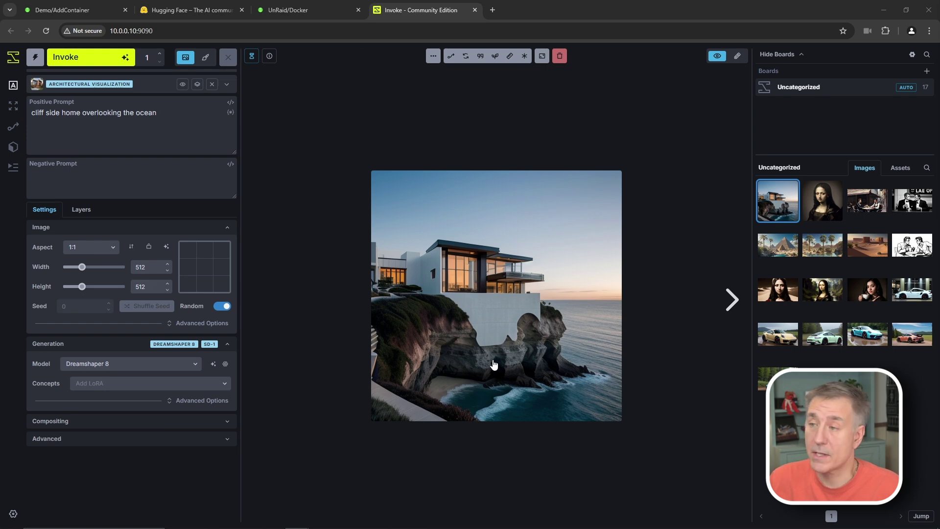
pyautogui.click(777, 198)
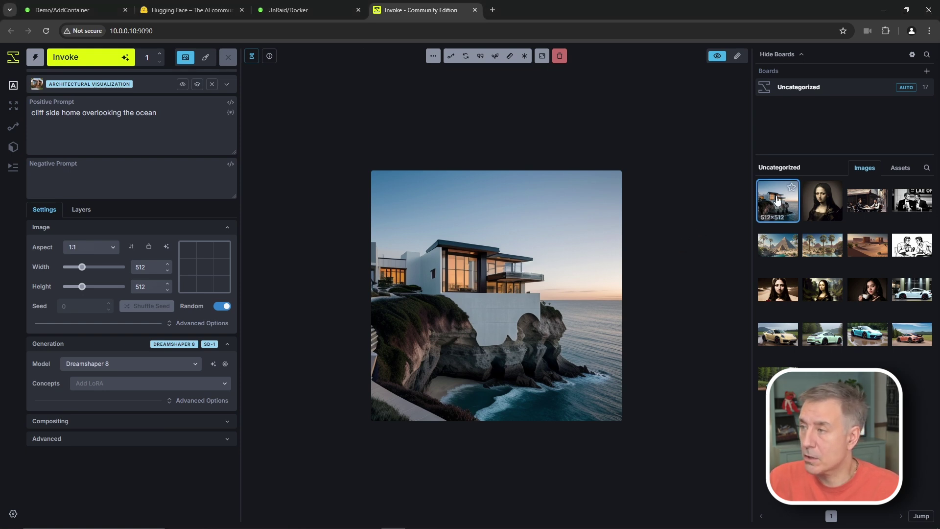
# Step: Download the cliffside home image, inspect it in Photos, and widen the output width to 960
pyautogui.rightClick(778, 198)
pyautogui.click(722, 220)
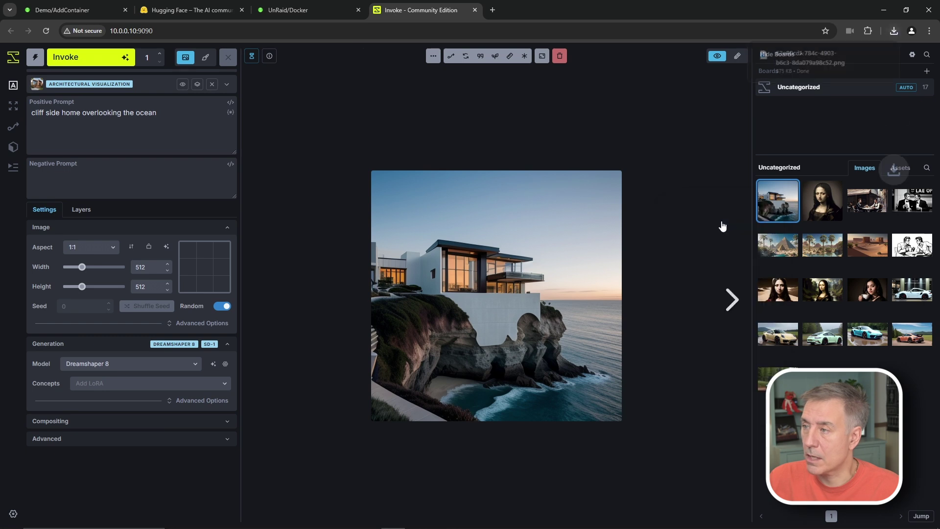
pyautogui.click(803, 58)
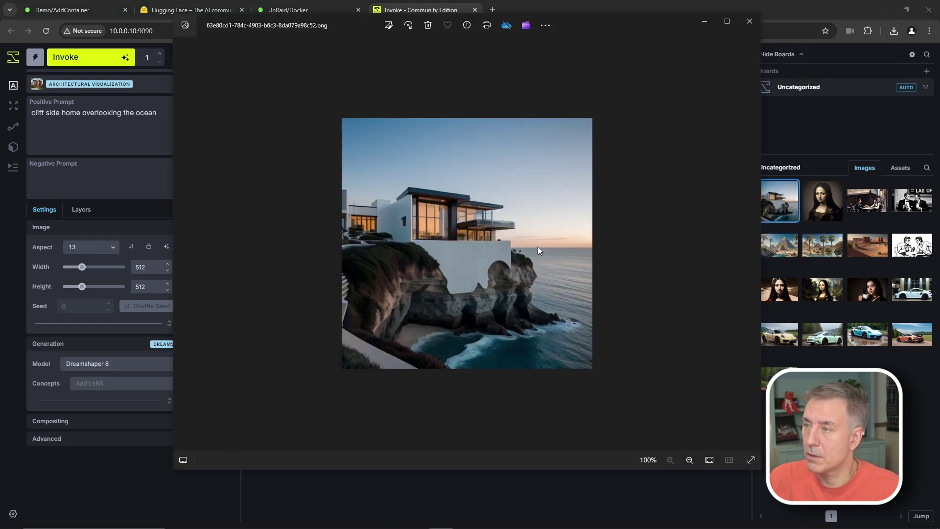
pyautogui.scroll(6, 481, 266)
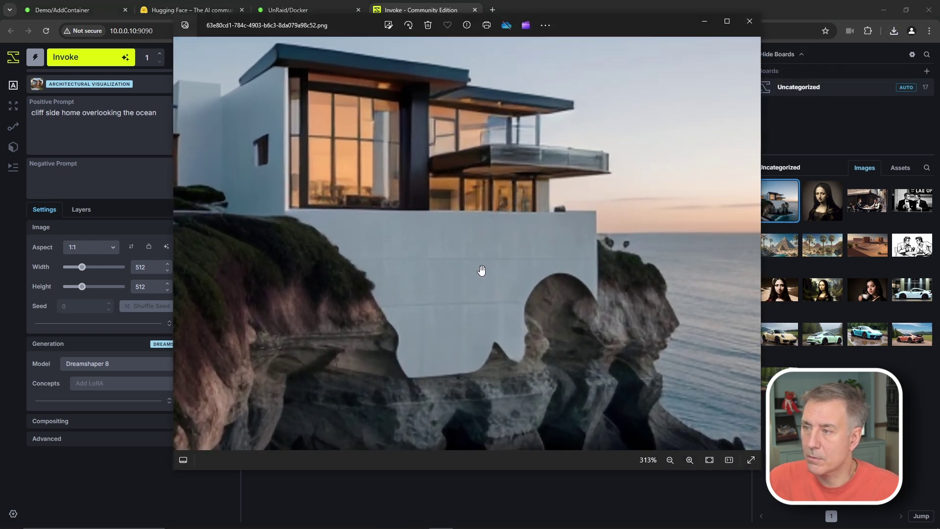
pyautogui.scroll(-5, 481, 266)
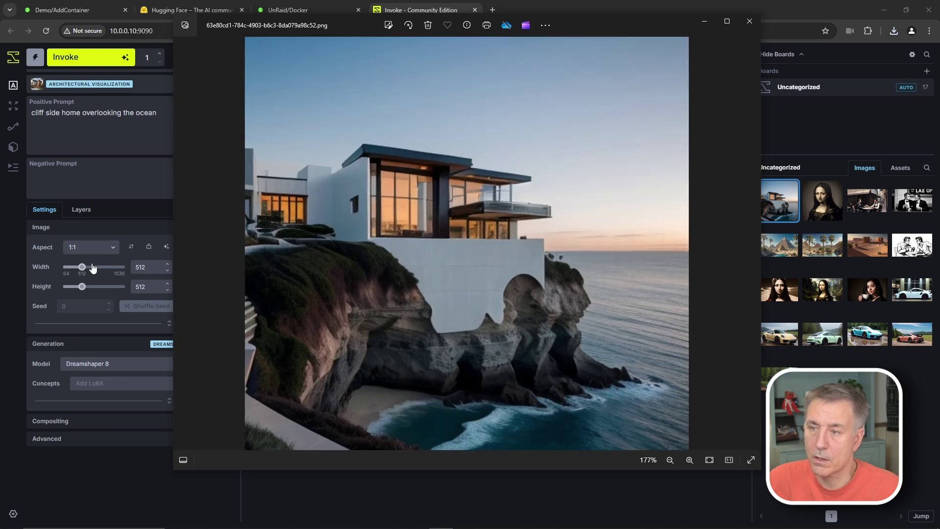
pyautogui.moveTo(93, 269); pyautogui.dragTo(100, 267)
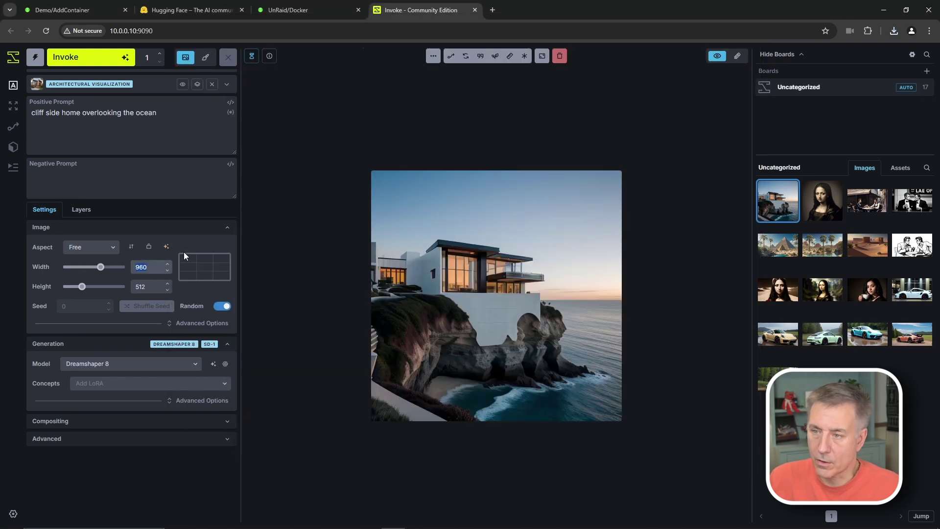
# Step: Enter 1080 as the output width
pyautogui.write('1080')
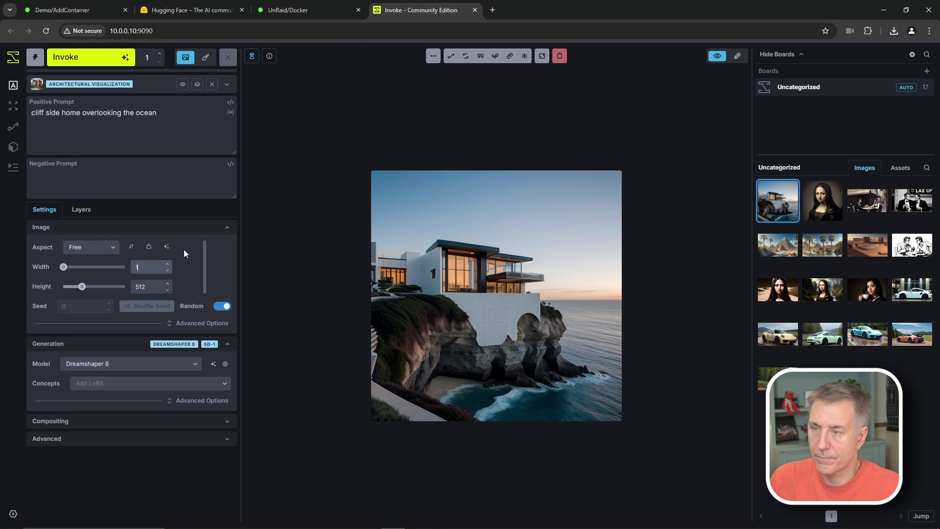